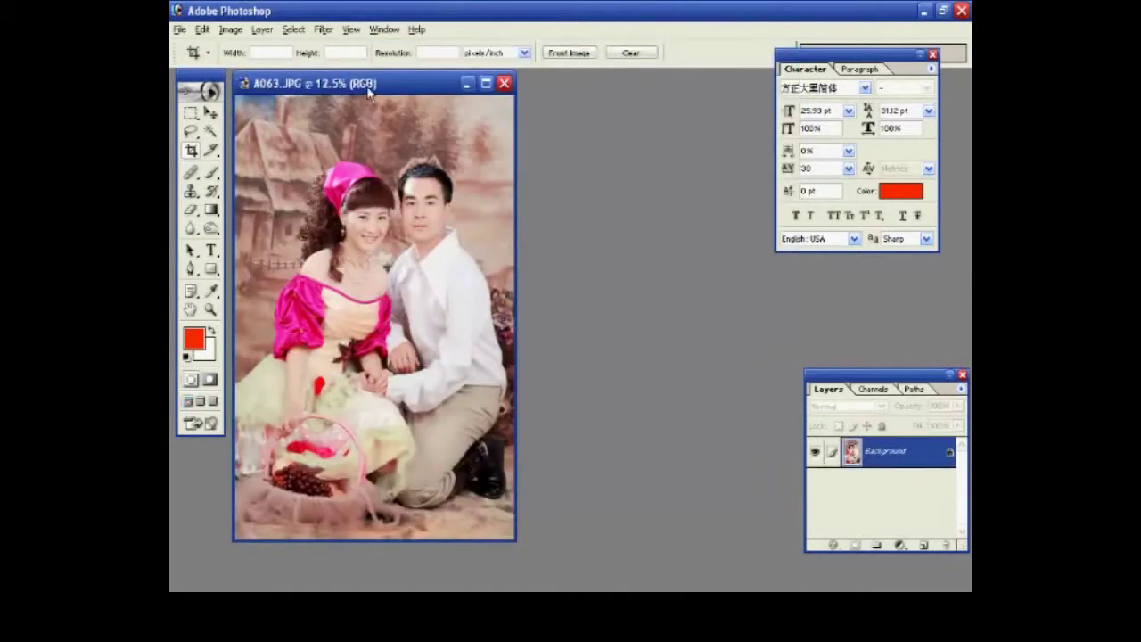
Maximize the photo window and set the Crop tool to 10.1 cm width, 10.1 cm height and 300 pixels/inch
double_click(369, 86)
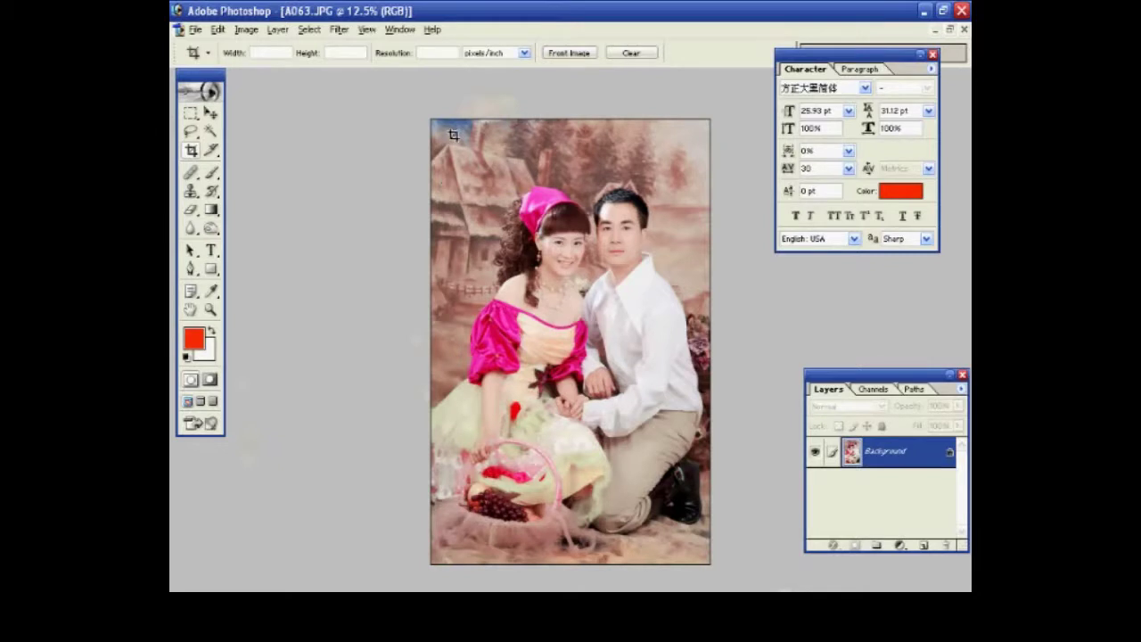
left_click(268, 52)
left_click(343, 51)
type("10.1")
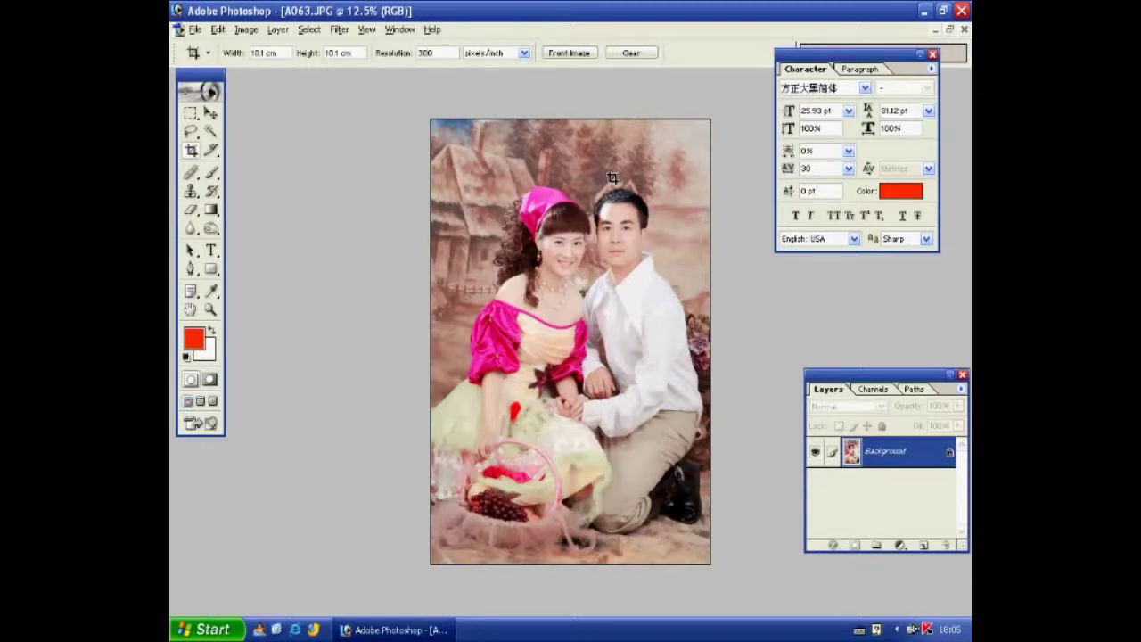
Crop the photo to its full width, starting slightly below the upper edge so the couple's upper bodies fill the frame
left_click_drag(432, 118, 808, 419)
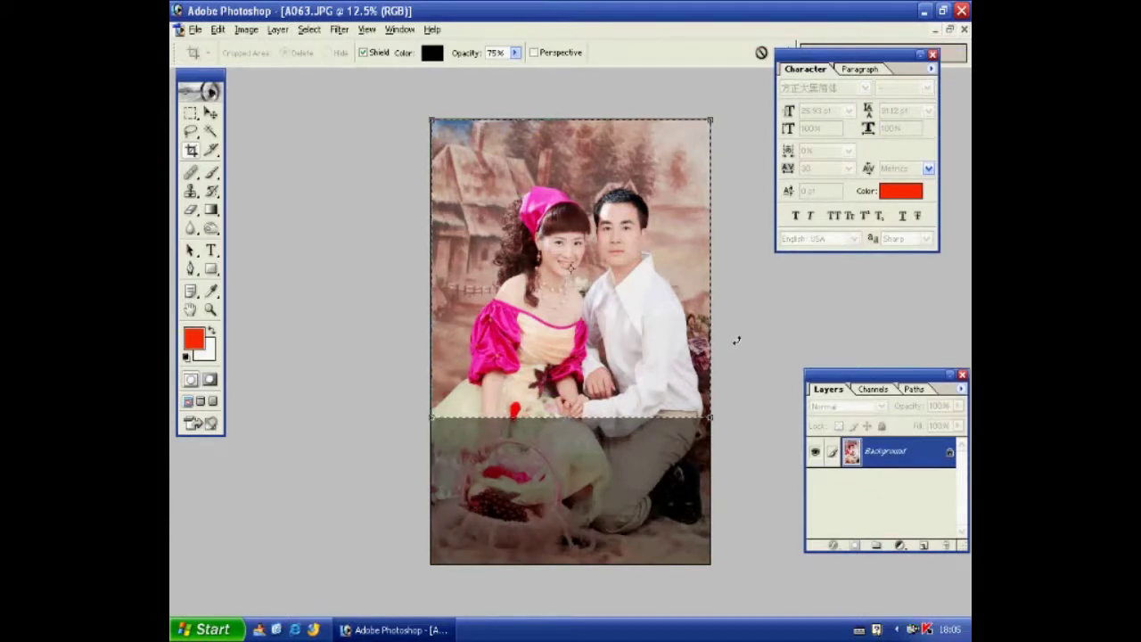
key("Down")
key("Down")
key("Down")
key("Down")
key("Down")
key("Down")
key("Down")
key("Down")
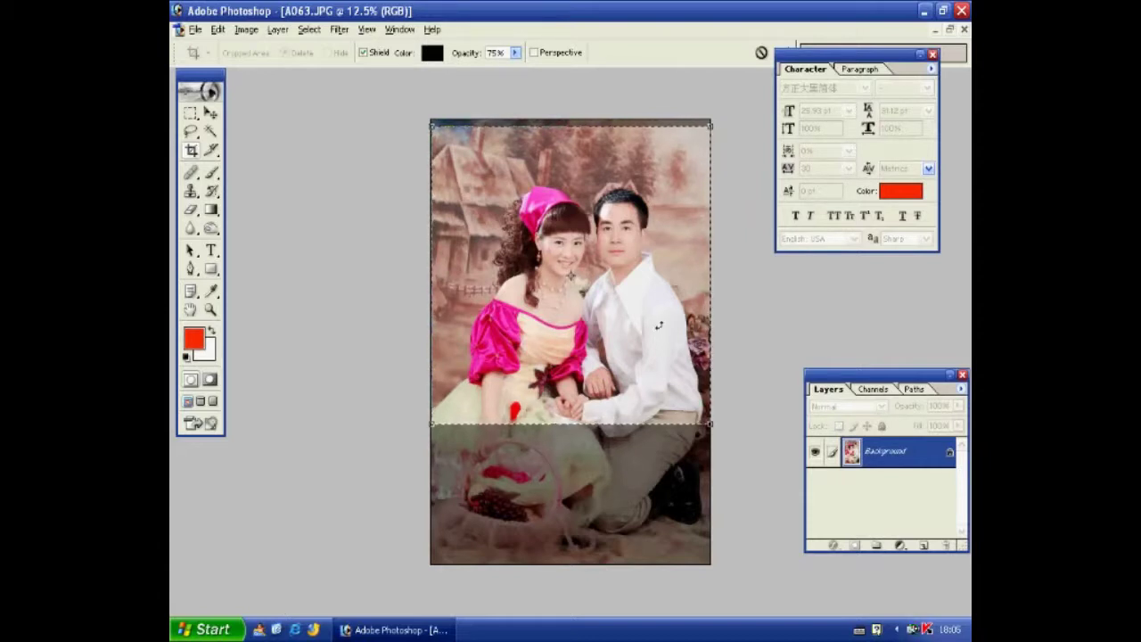
key("Return")
Darken the photo with Curves by pulling the middle of the RGB curve down to input 146, output 111
key("ctrl+plus")
key("ctrl+plus")
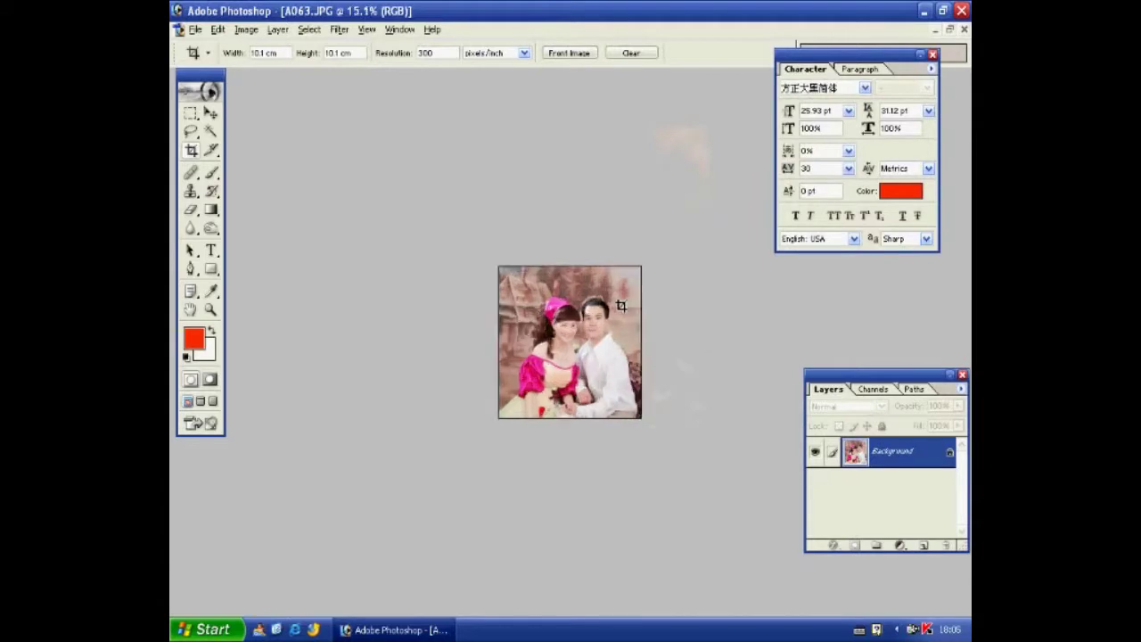
key("ctrl+plus")
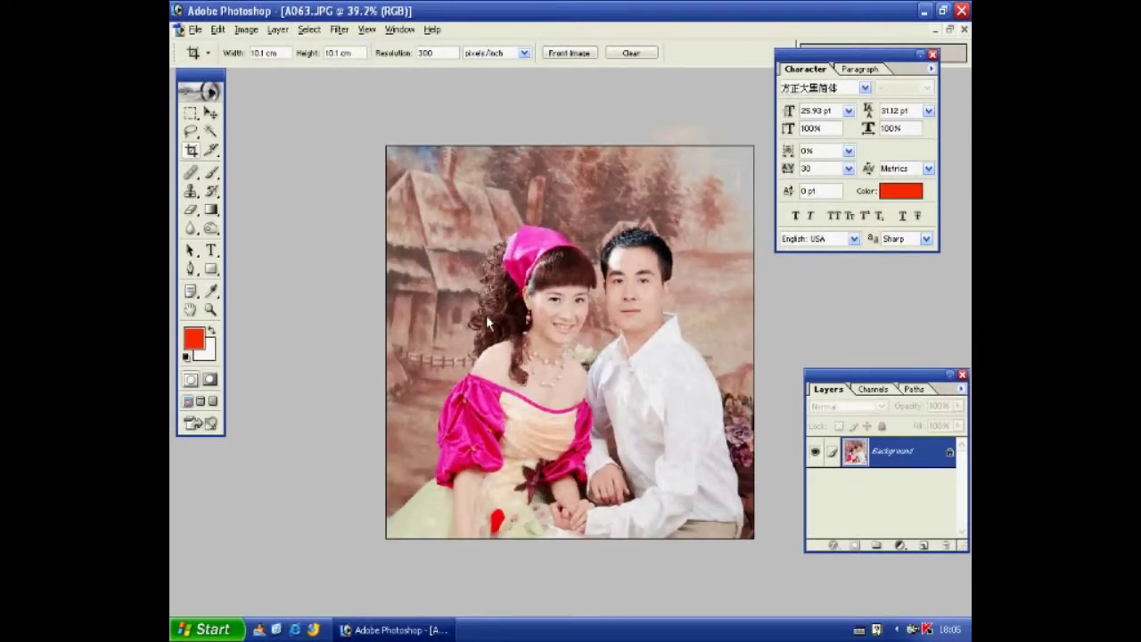
left_click(211, 309)
left_click(568, 313)
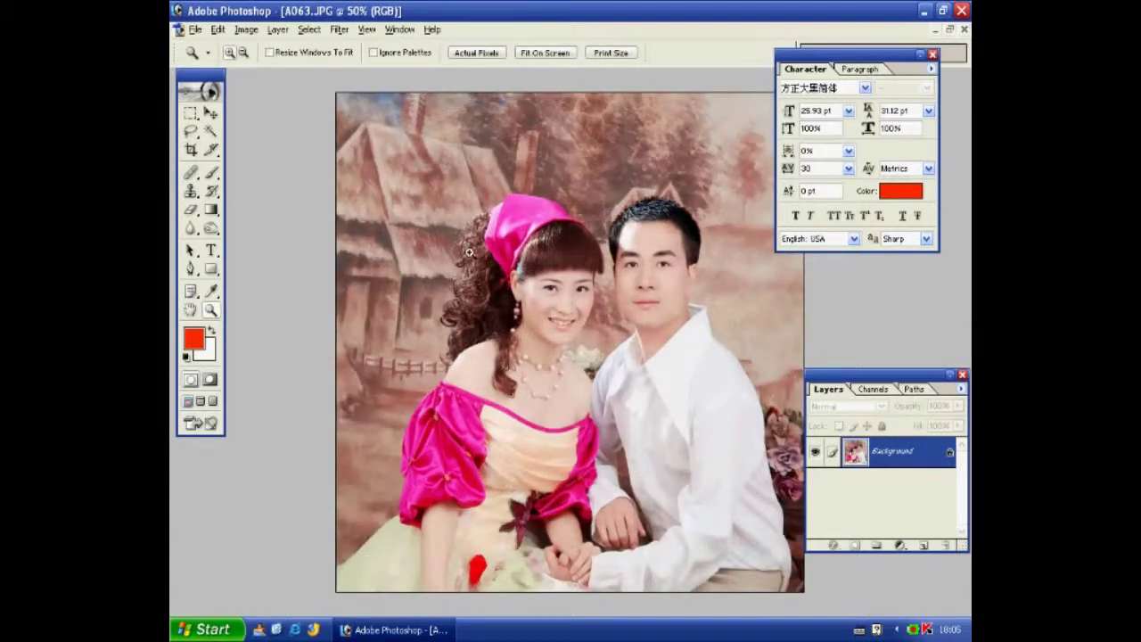
left_click(248, 30)
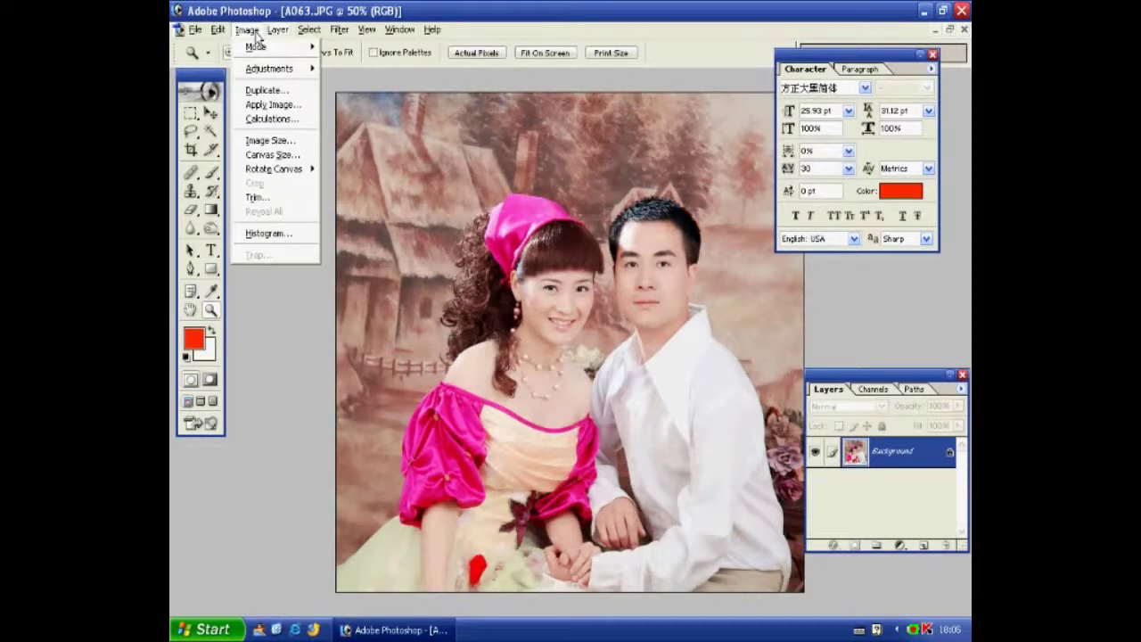
mouse_move(268, 68)
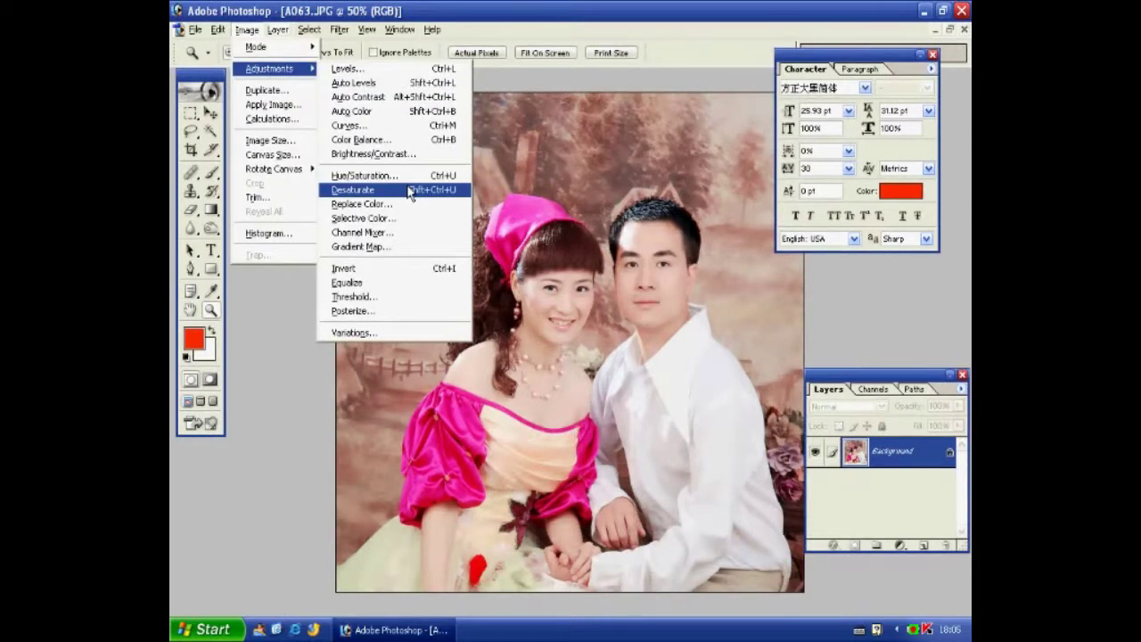
left_click(382, 131)
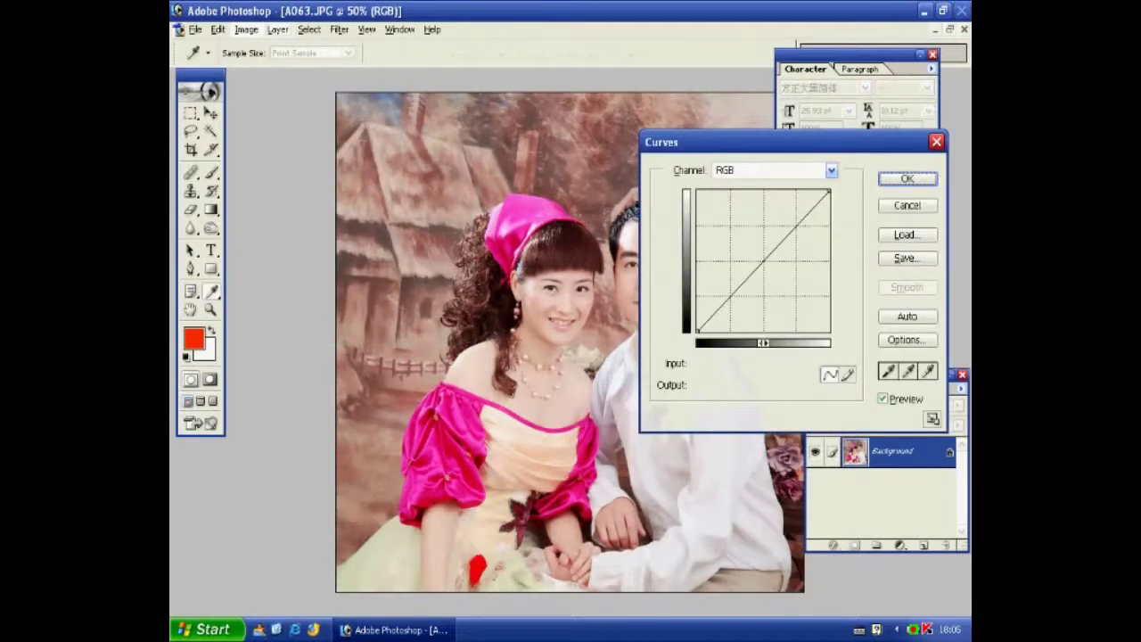
left_click_drag(713, 142, 821, 195)
left_click_drag(878, 314, 878, 323)
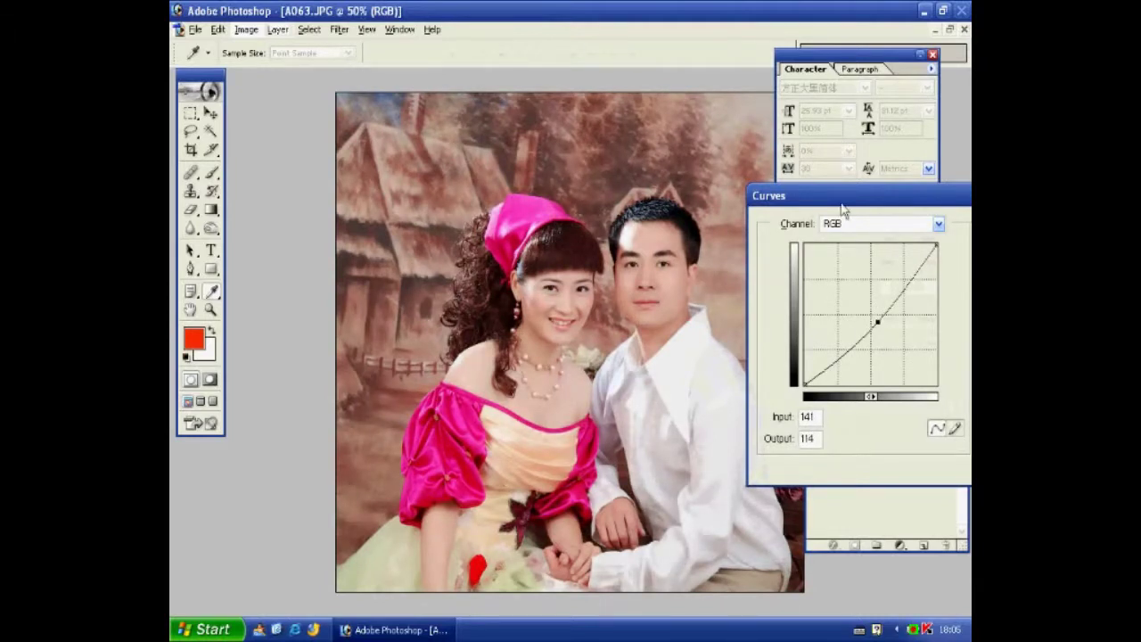
left_click_drag(842, 199, 794, 196)
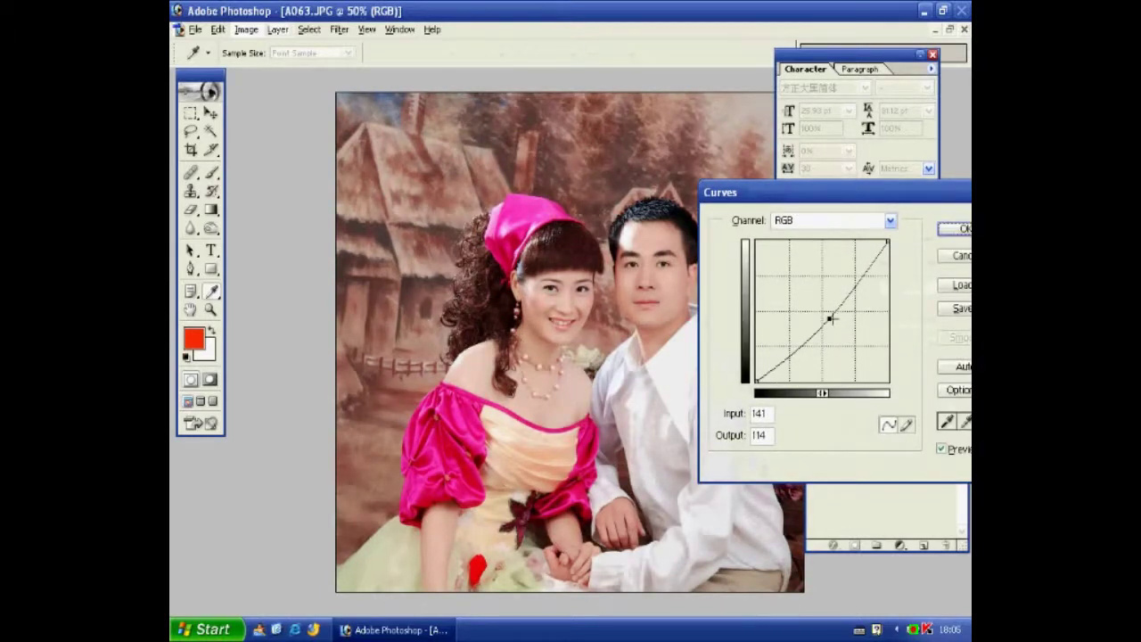
left_click_drag(829, 318, 833, 320)
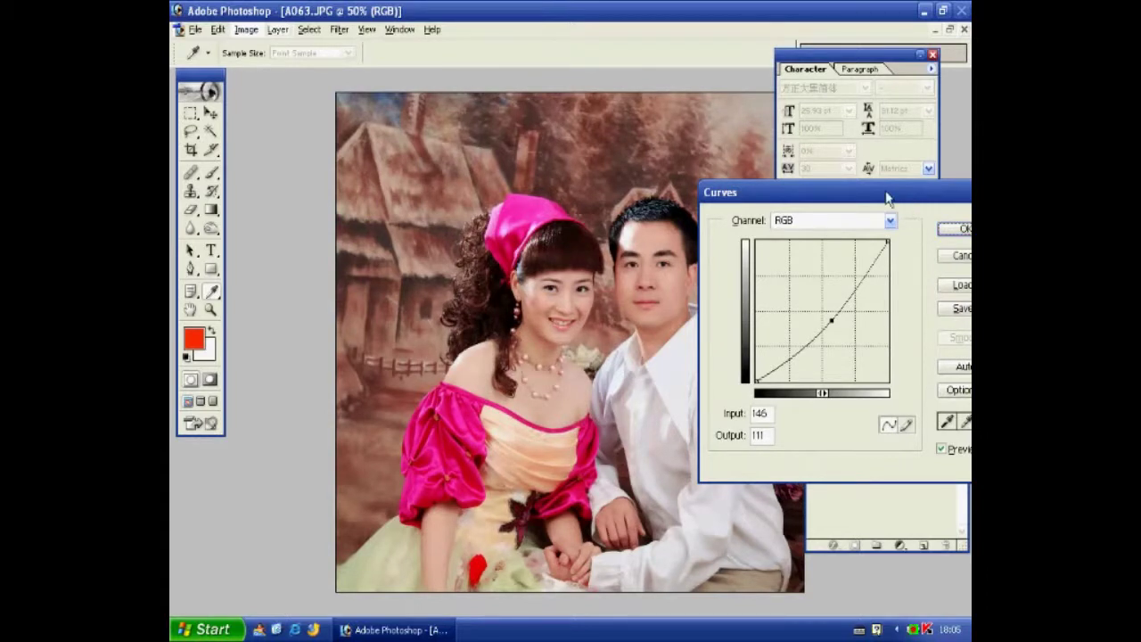
Set the RGB curve point to input 150 and output 100, and apply the Curves adjustment
left_click_drag(887, 198, 682, 198)
type("150")
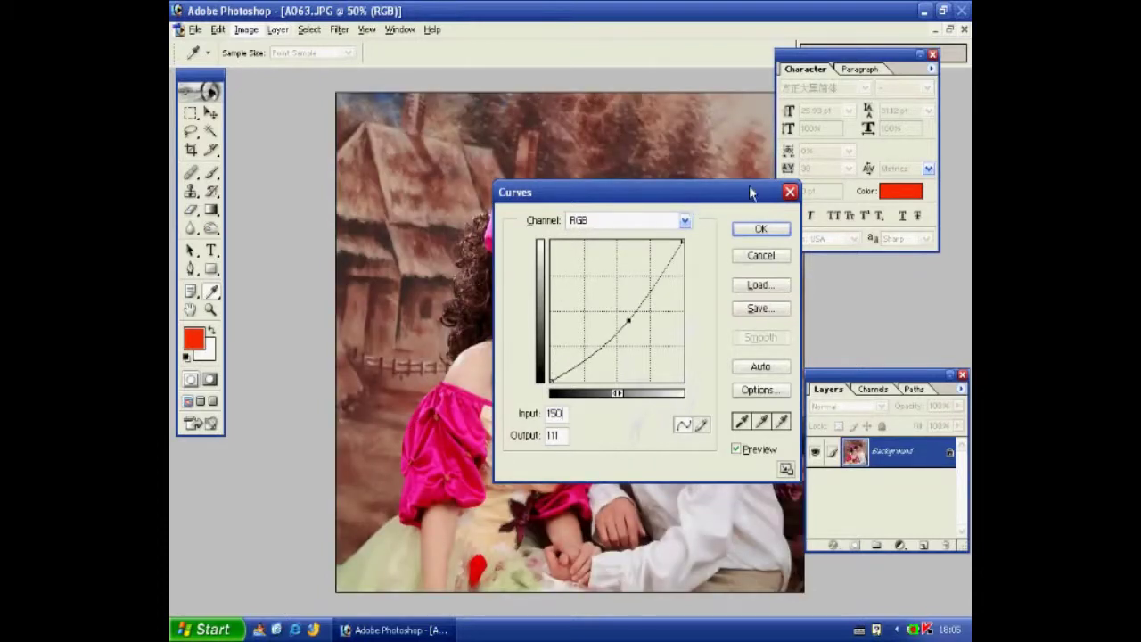
left_click_drag(754, 191, 908, 169)
double_click(721, 416)
type("100")
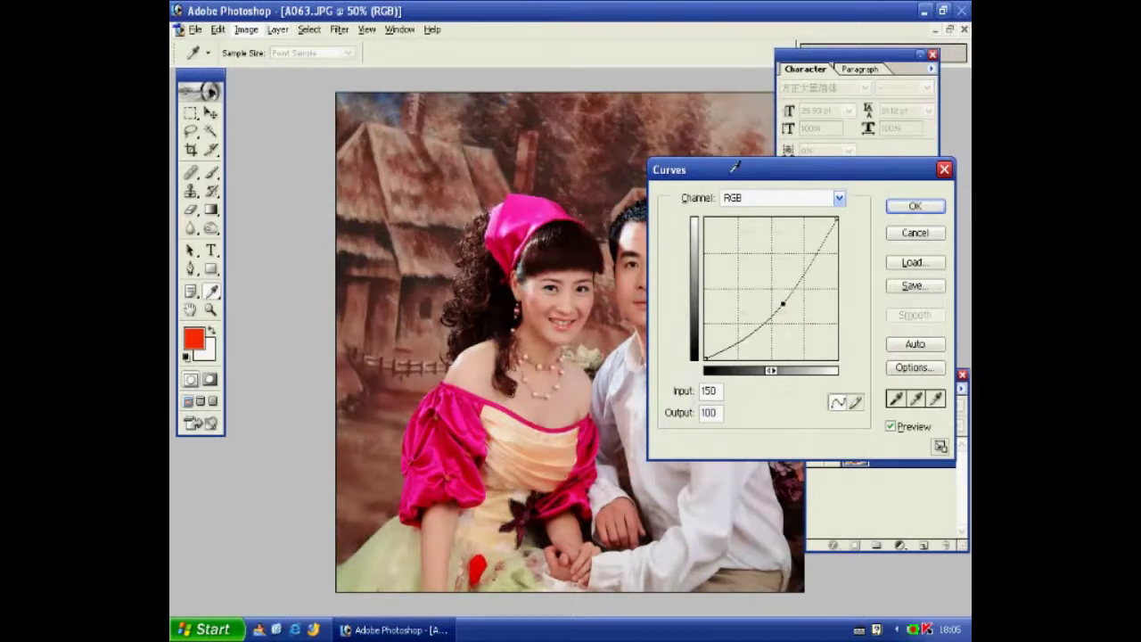
left_click_drag(900, 178, 869, 299)
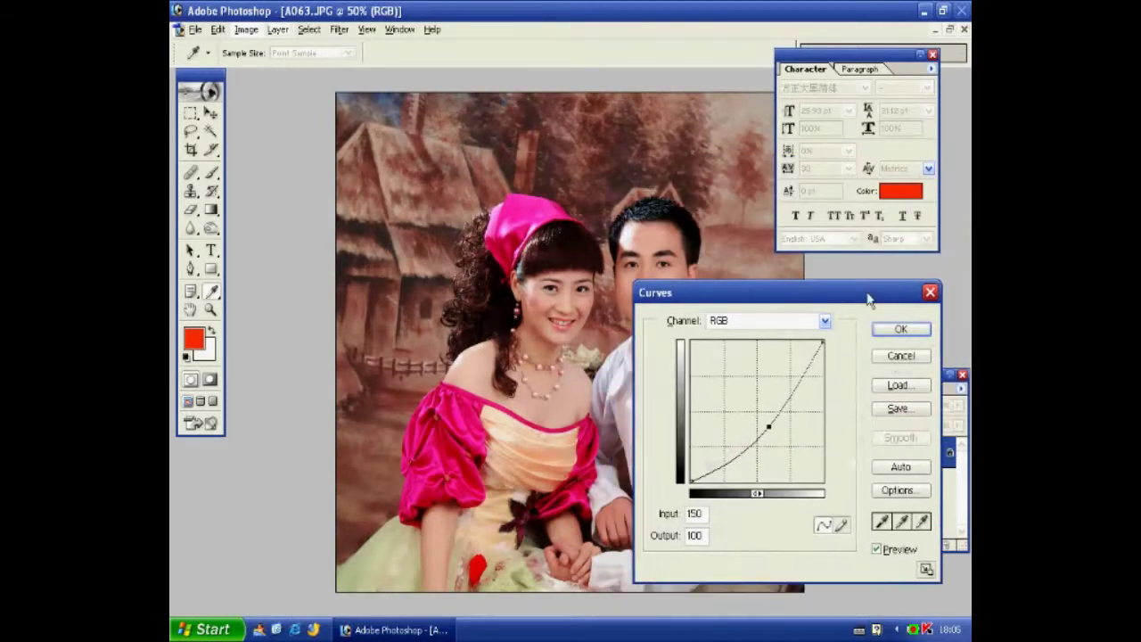
left_click(899, 332)
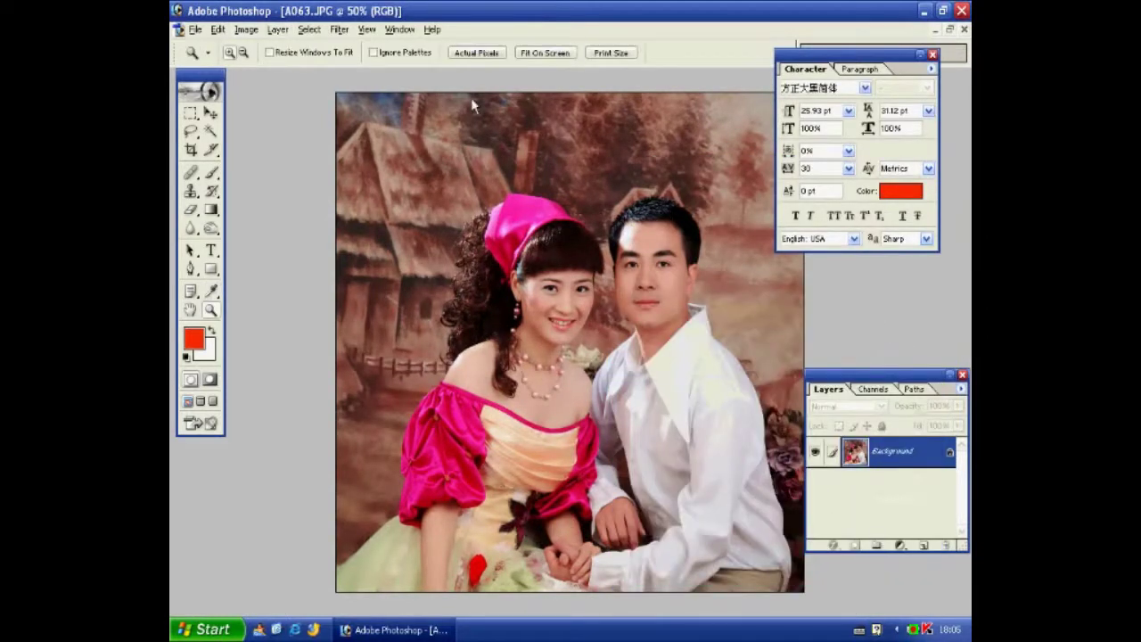
left_click(247, 30)
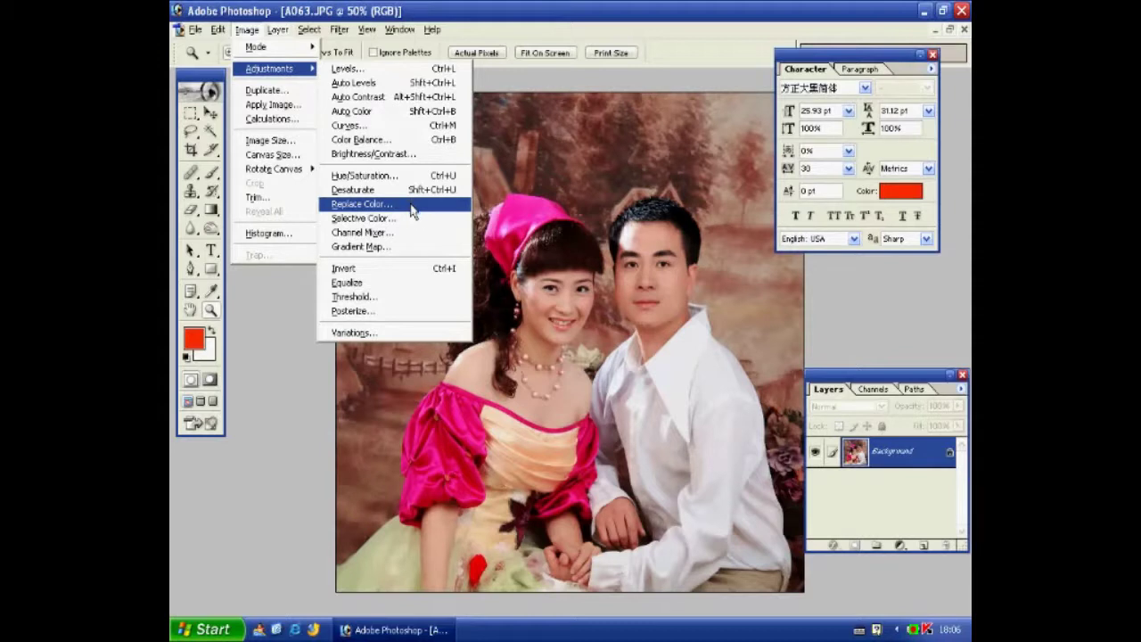
left_click(407, 222)
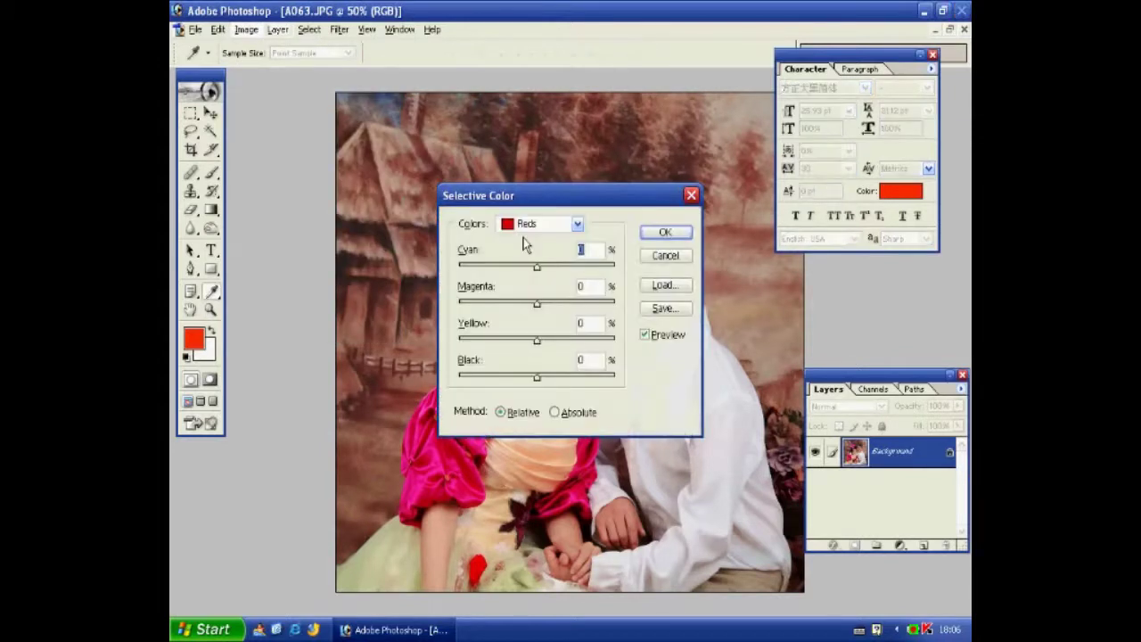
left_click(658, 259)
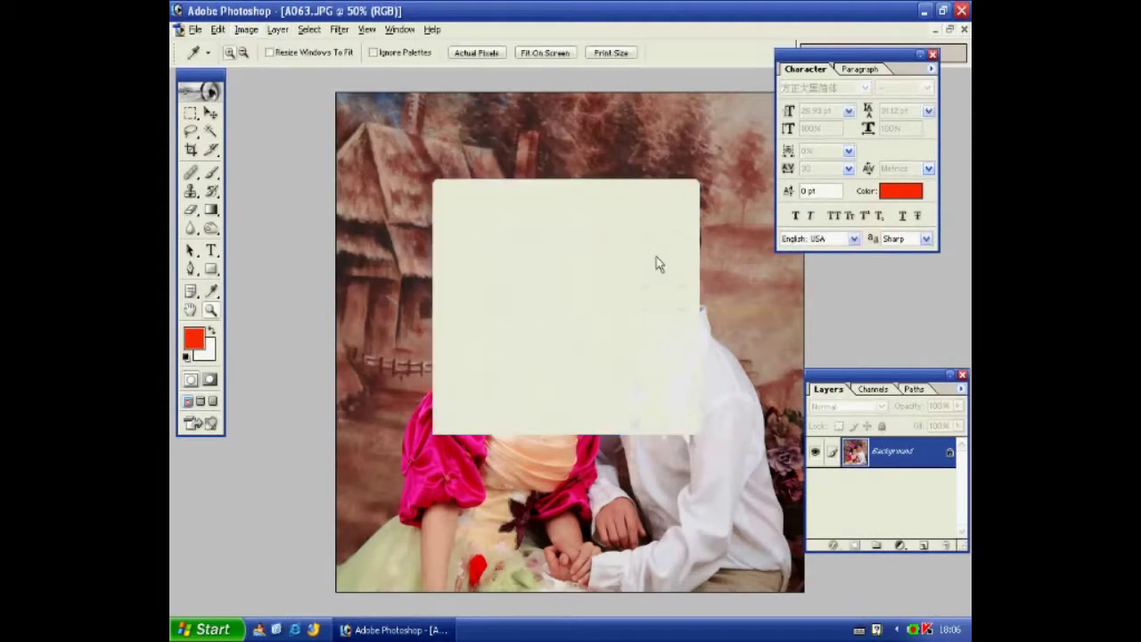
Raise the photo's contrast to +12 with Brightness/Contrast, keeping the brightness at 0
left_click(247, 30)
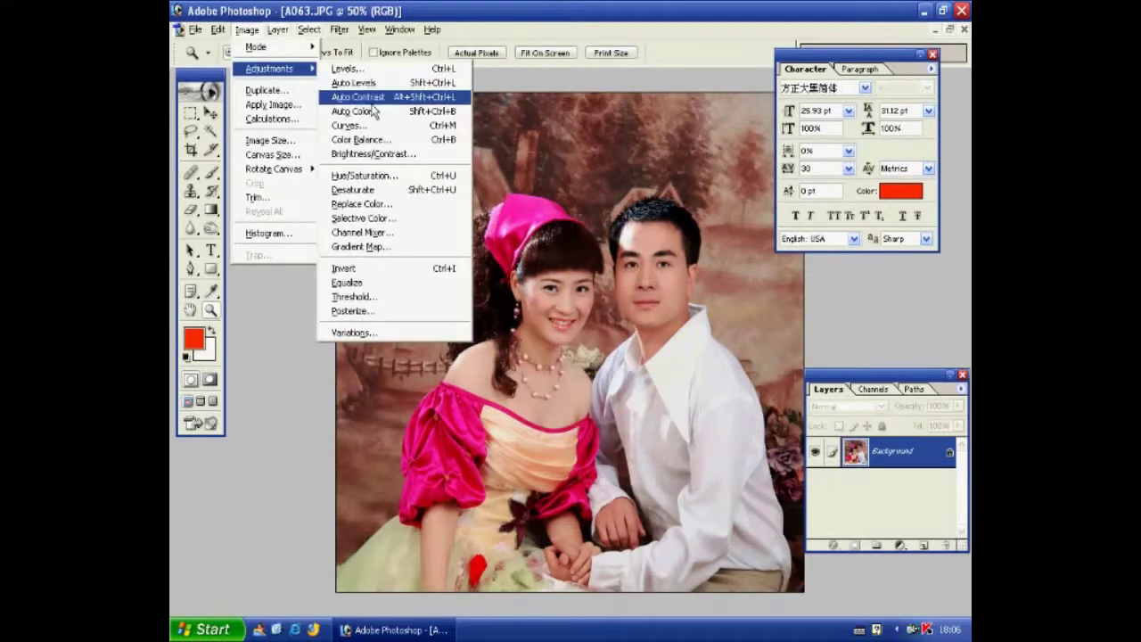
left_click(384, 153)
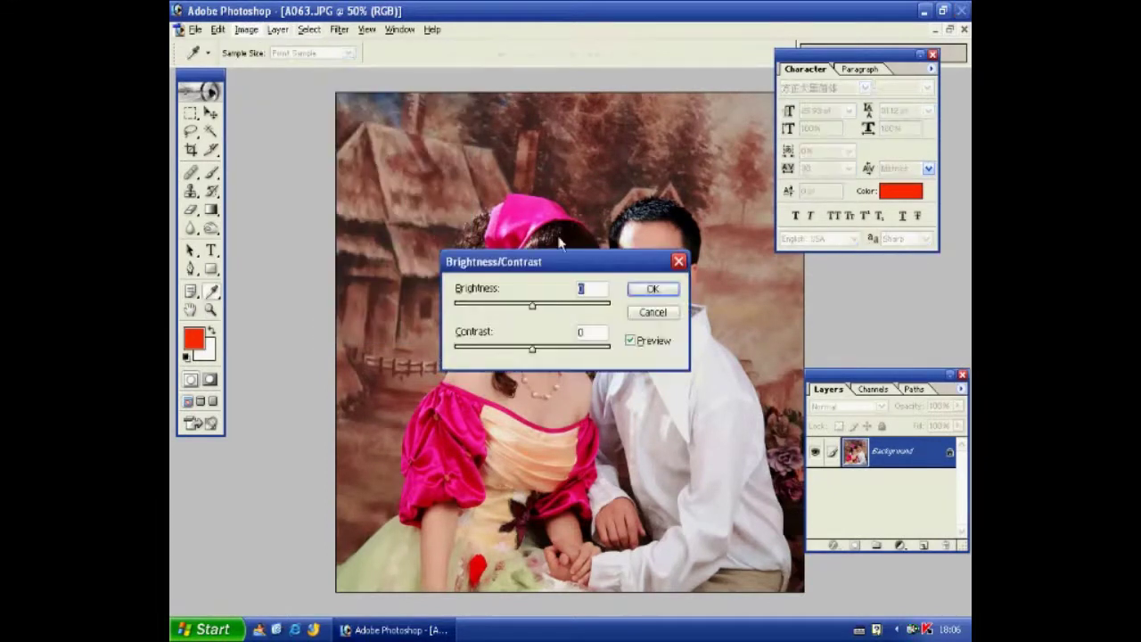
left_click_drag(673, 104, 673, 105)
mouse_move(636, 193)
left_mouse_down()
mouse_move(664, 192)
mouse_move(644, 190)
mouse_move(653, 191)
left_mouse_up()
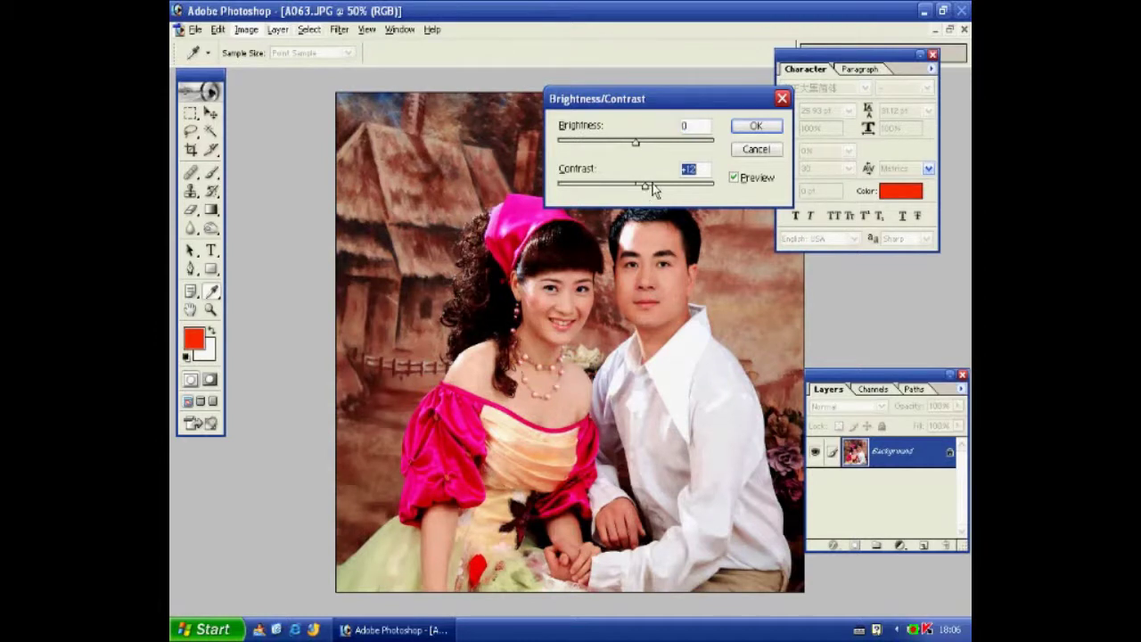
left_click(753, 126)
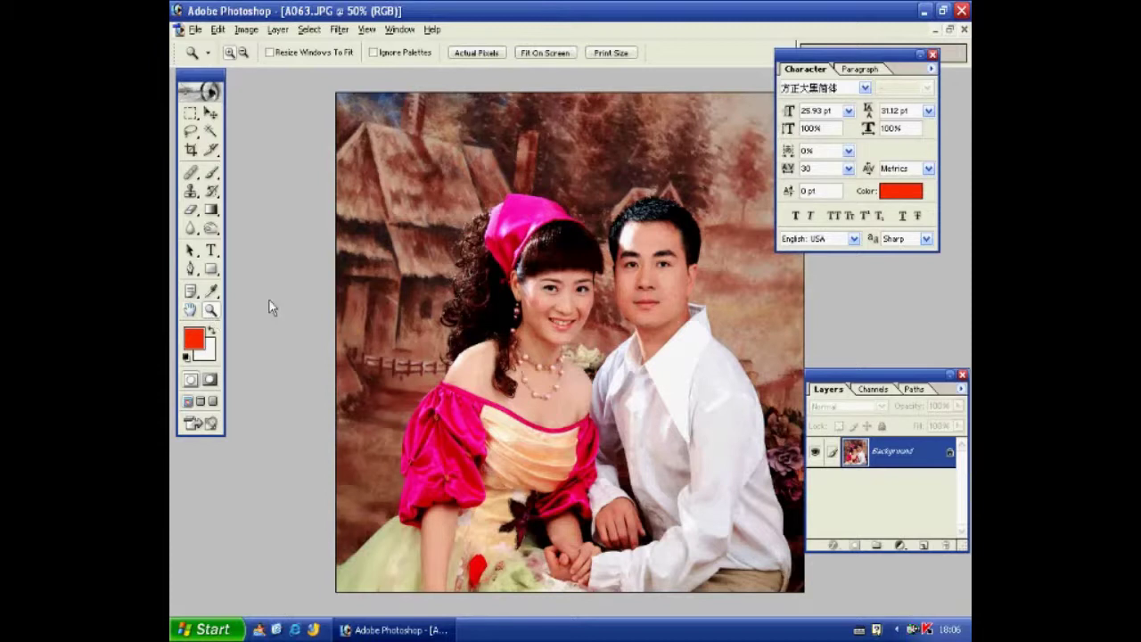
Activate the Move tool, restore the photo to a floating window and shift it aside to clear workspace
right_click(537, 312)
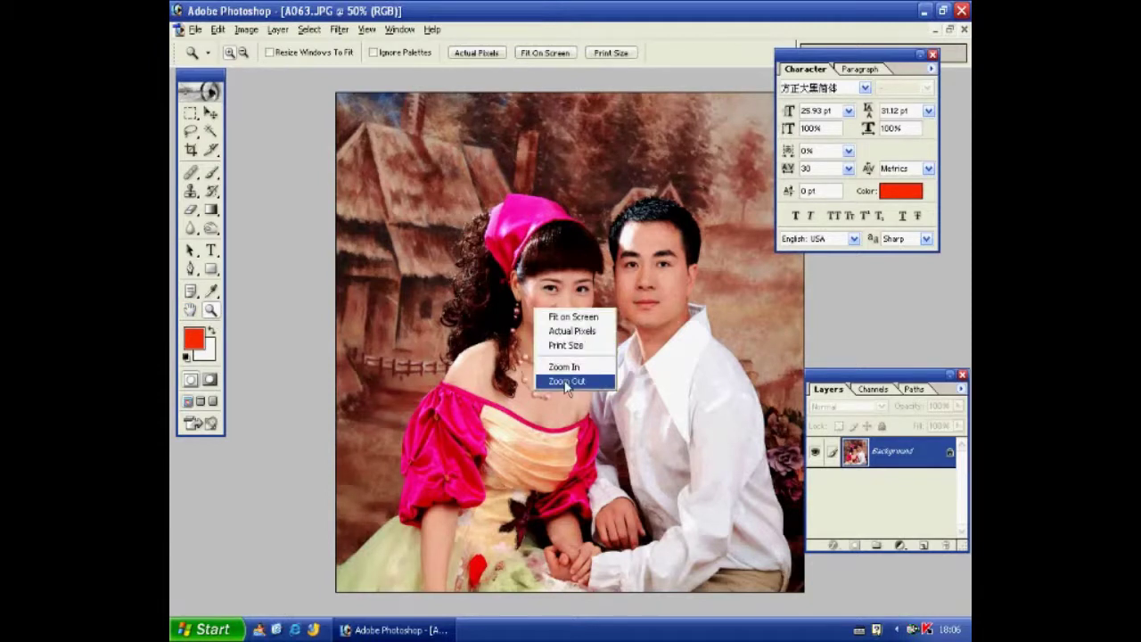
left_click(567, 381)
right_click(517, 298)
left_click(563, 381)
right_click(533, 327)
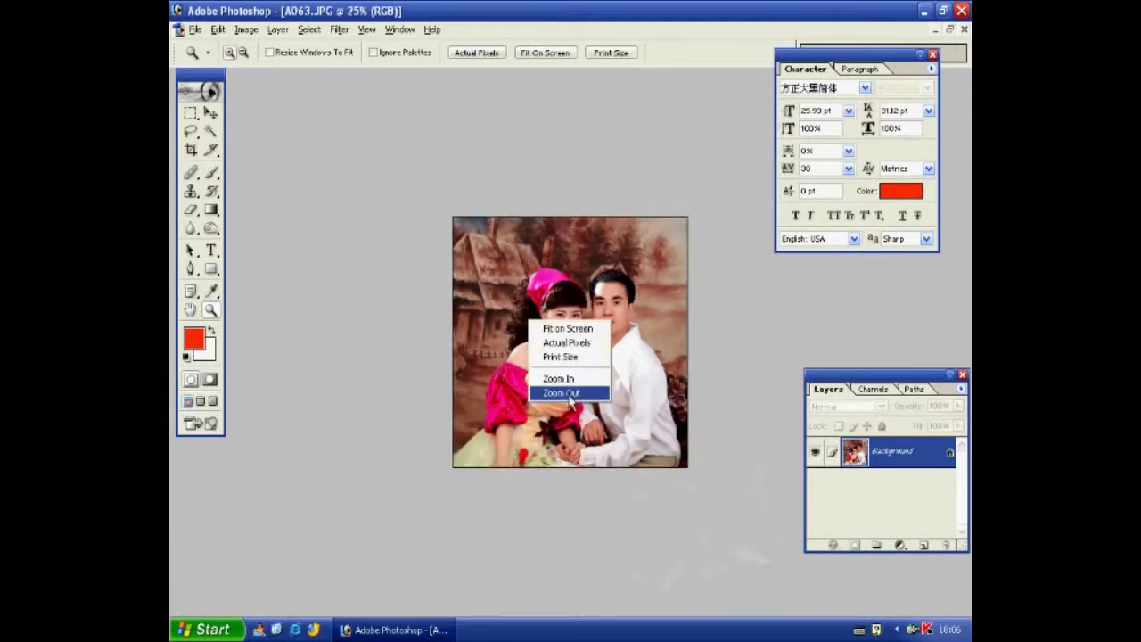
left_click(563, 392)
right_click(535, 332)
left_click(575, 392)
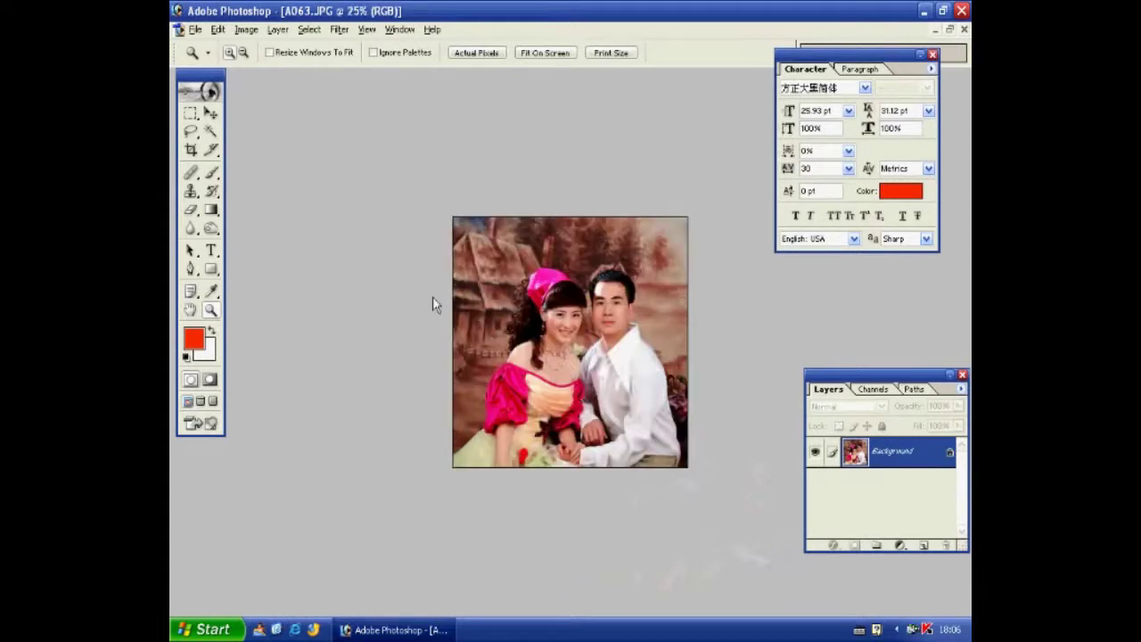
left_click(210, 113)
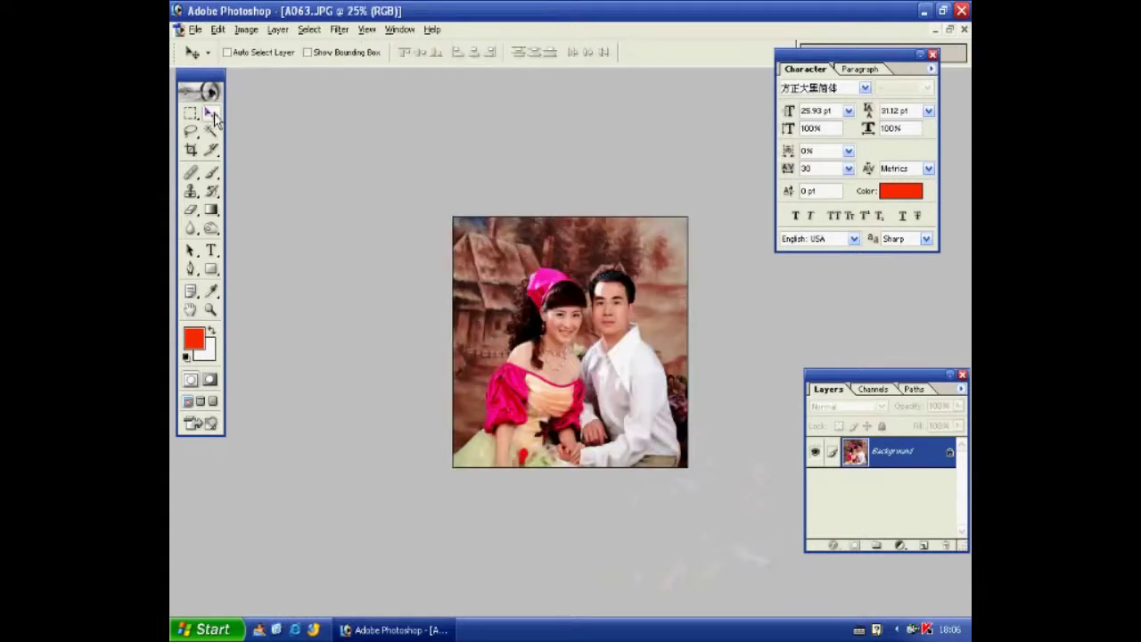
left_click(950, 31)
left_click_drag(438, 84, 673, 85)
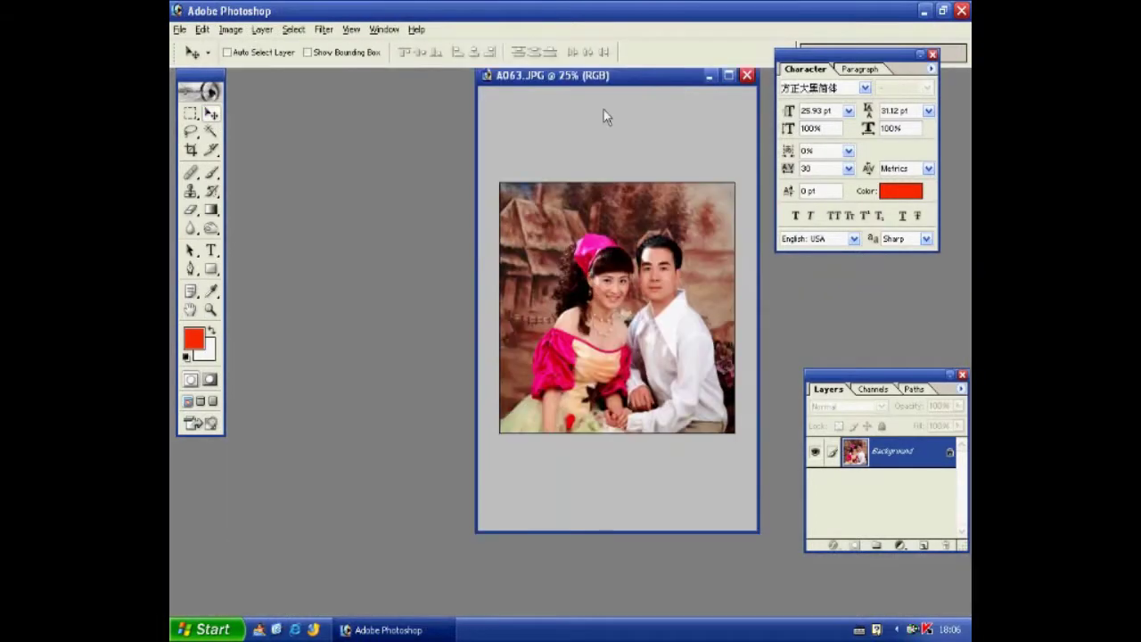
Create a new A4 document at 300 pixels/inch in RGB Color with white contents
left_click(180, 30)
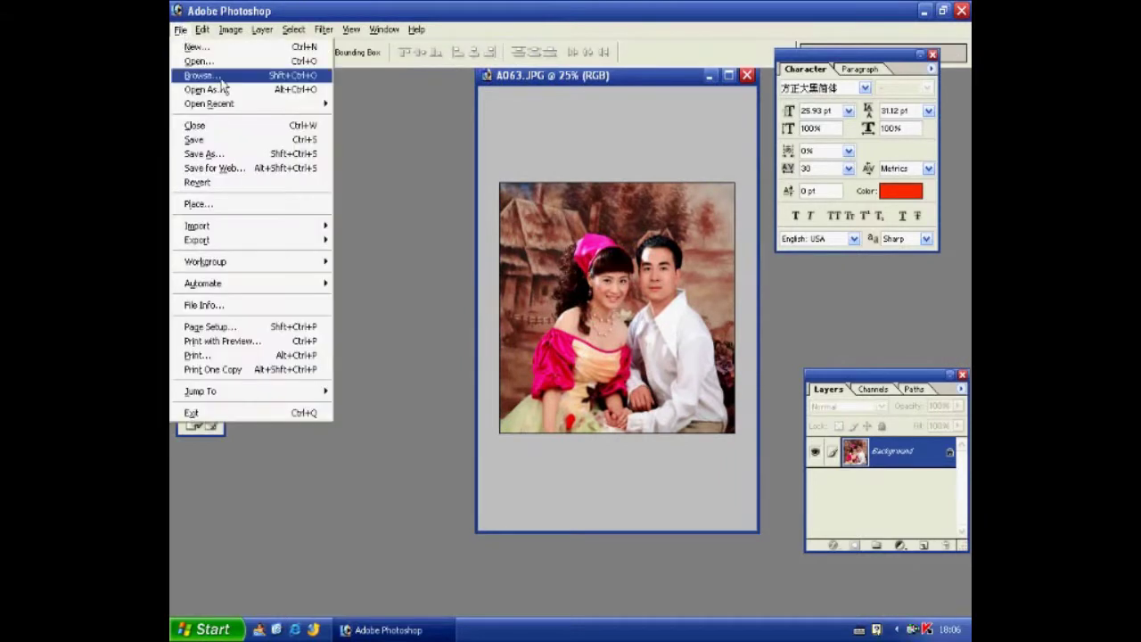
left_click(236, 53)
left_click(575, 258)
left_click(494, 331)
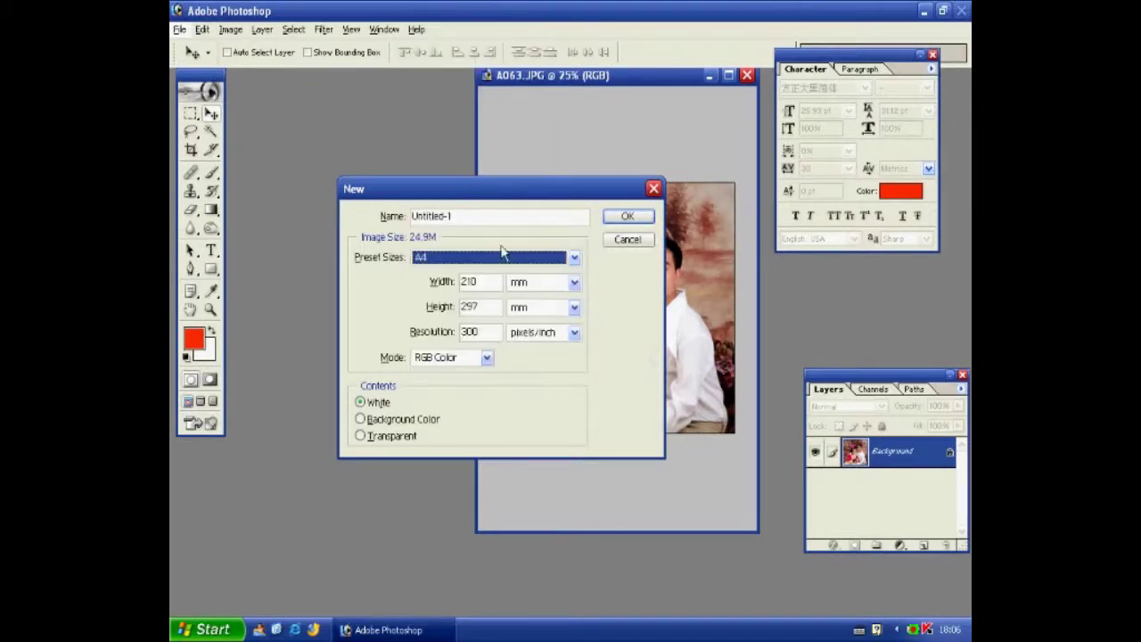
left_click(624, 219)
Copy the cropped photo into the upper-left corner of the new A4 document and minimize the original photo's window
left_click(685, 94)
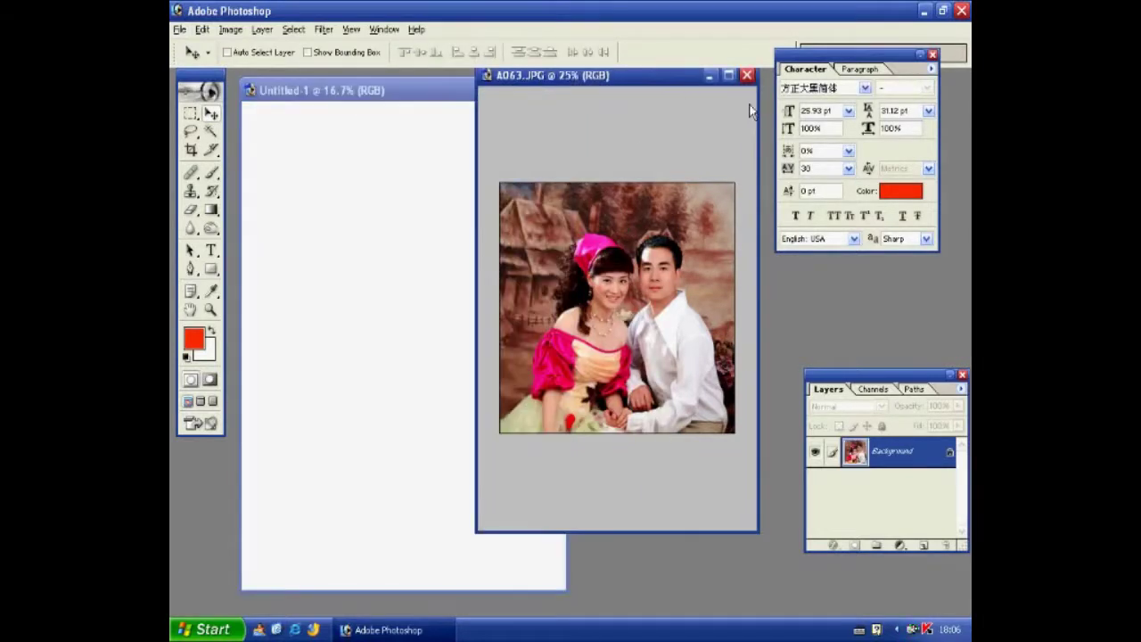
left_click_drag(621, 81, 727, 76)
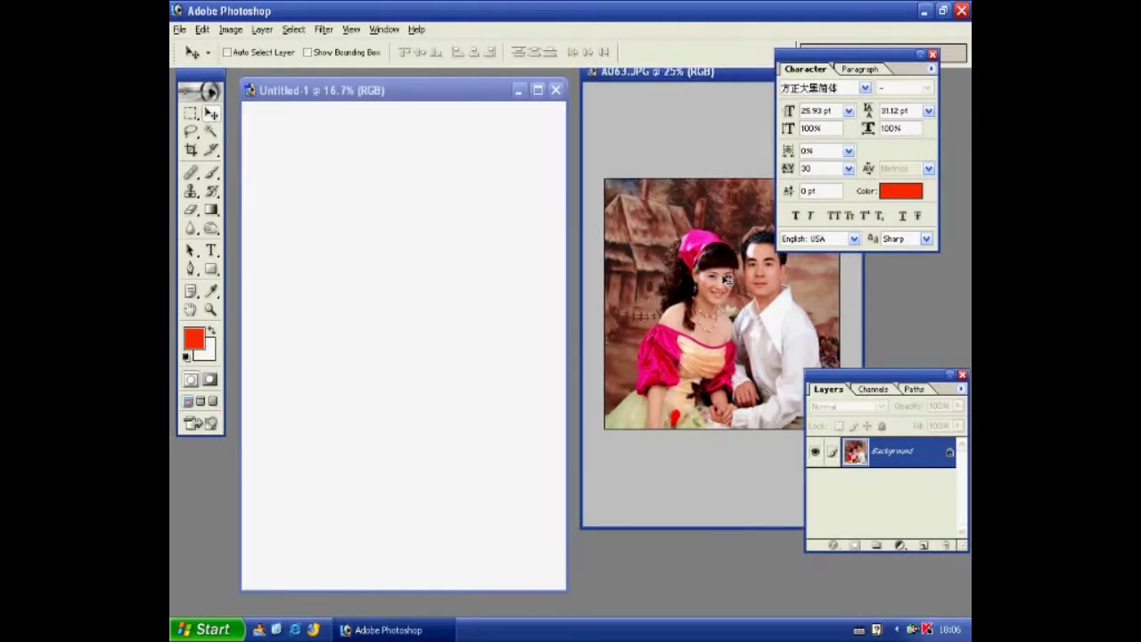
left_click_drag(722, 301, 340, 192)
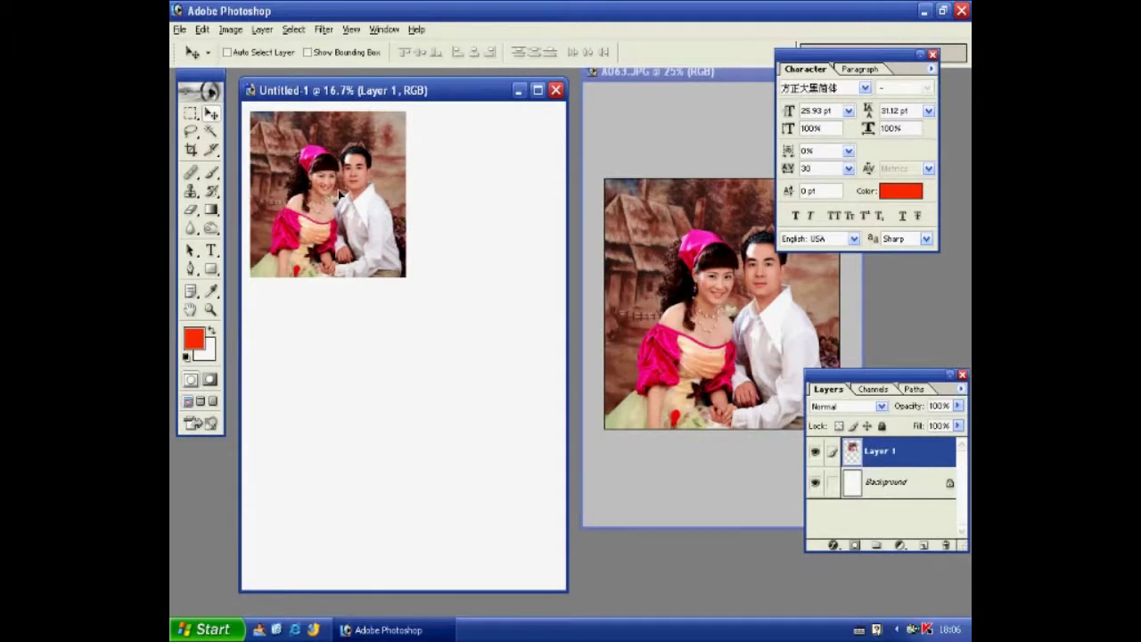
left_click_drag(710, 74, 564, 183)
left_click(673, 171)
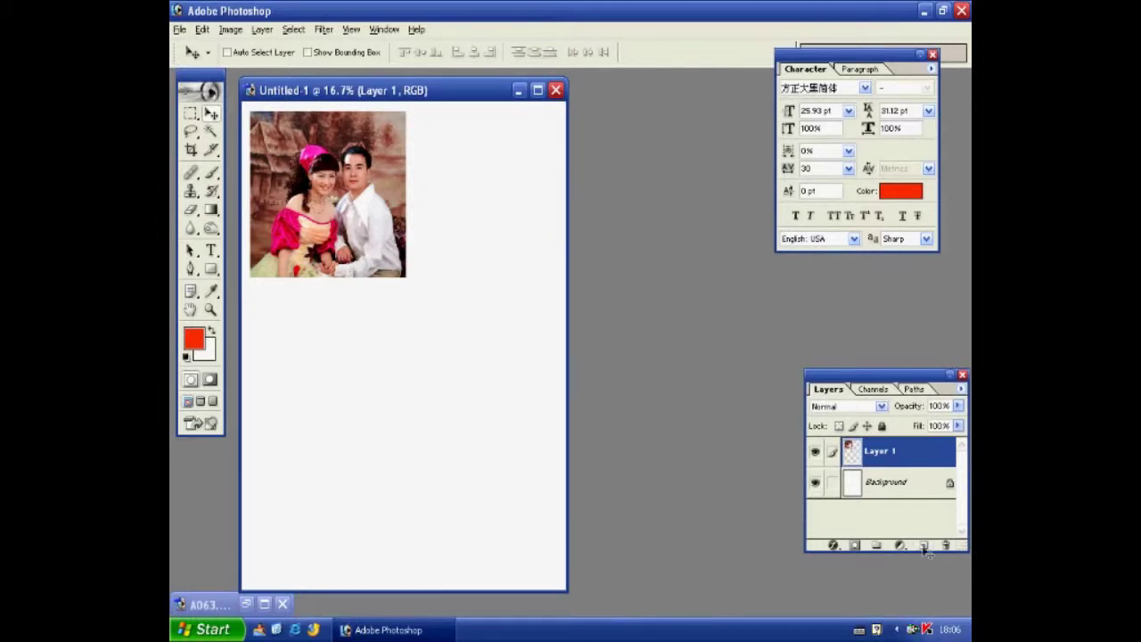
Duplicate the photo layer, place the copy directly to the right of the original and maximize the document window
left_click_drag(892, 456, 922, 545)
left_click_drag(295, 225, 467, 229)
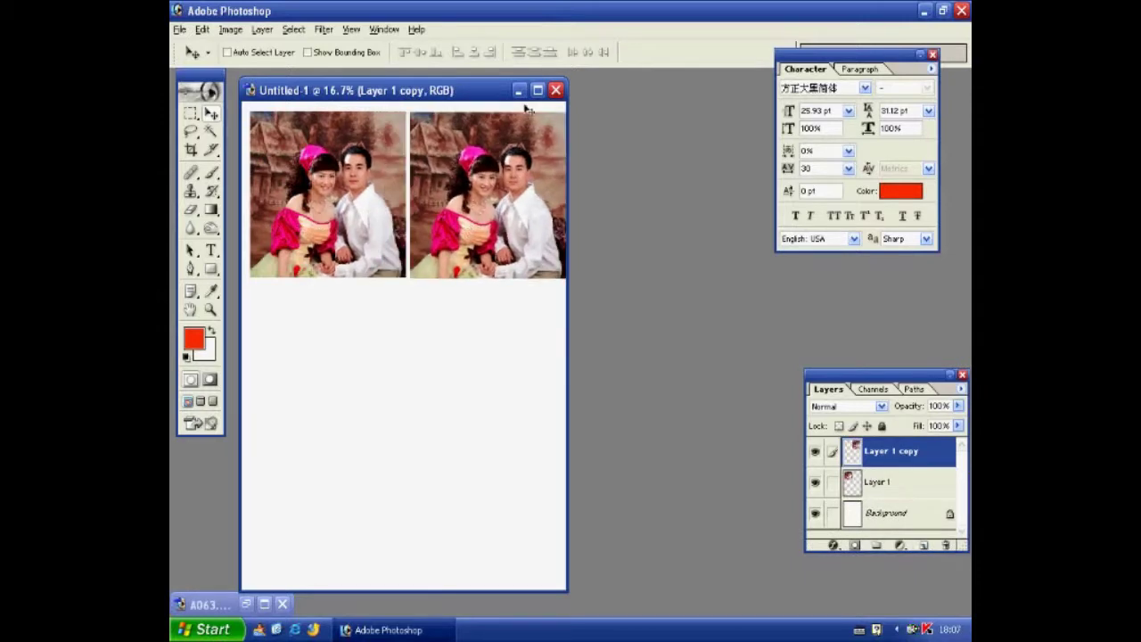
left_click(537, 90)
Nudge the original photo and its copy slightly left to leave a small margin at the page's right edge
right_click(495, 189)
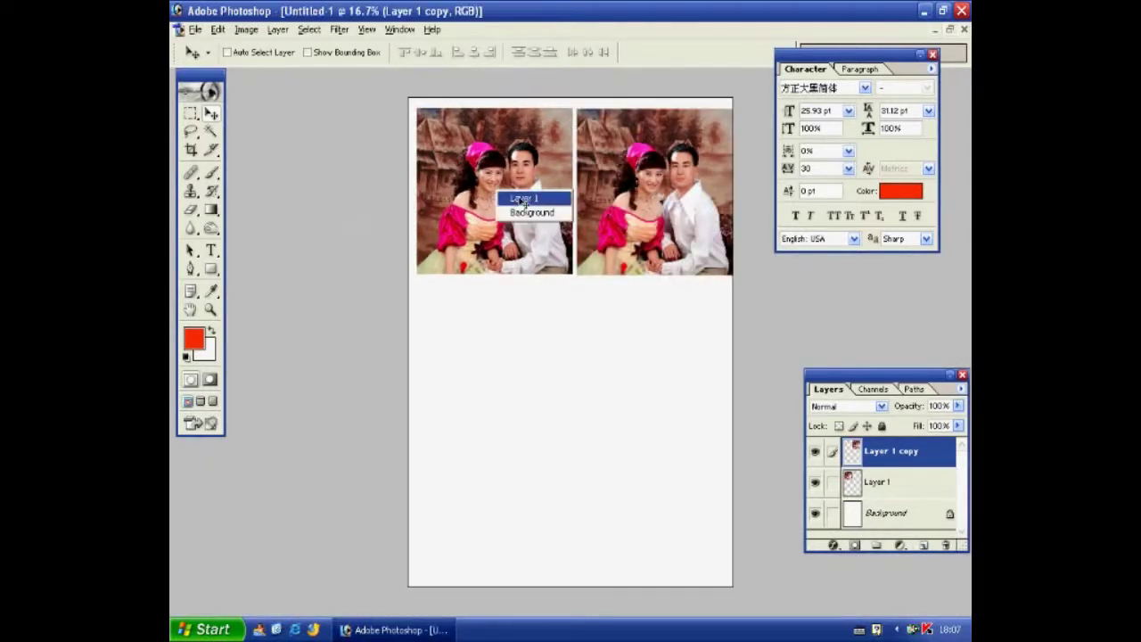
left_click(519, 197)
key("shift+Left")
key("shift+Left")
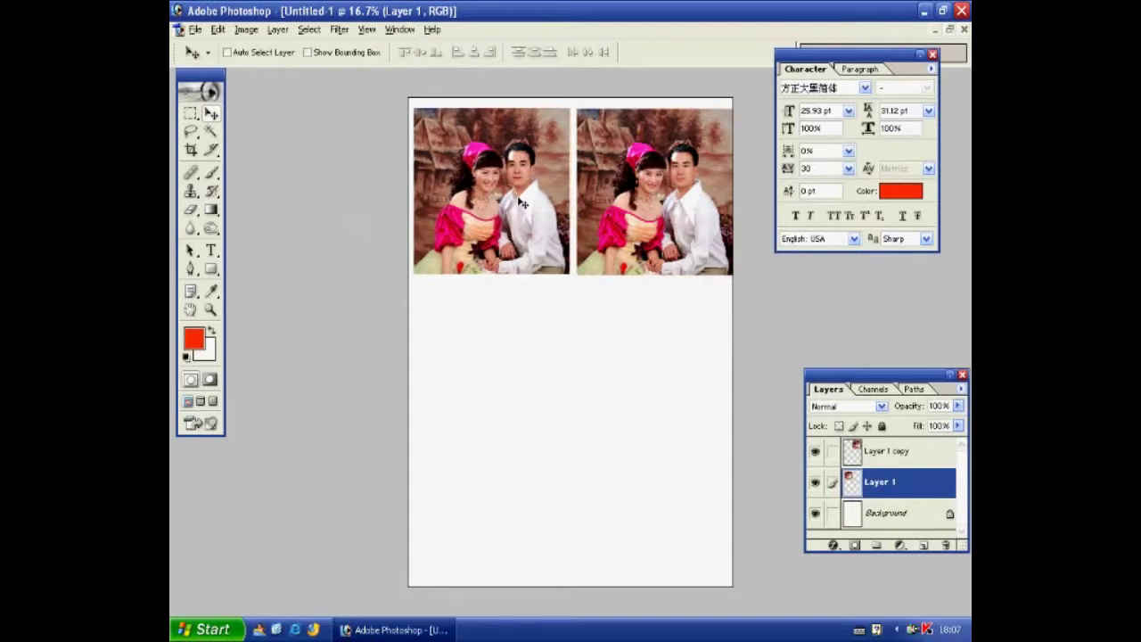
right_click(620, 196)
left_click(641, 203)
key("shift+Left")
key("shift+Left")
key("shift+Left")
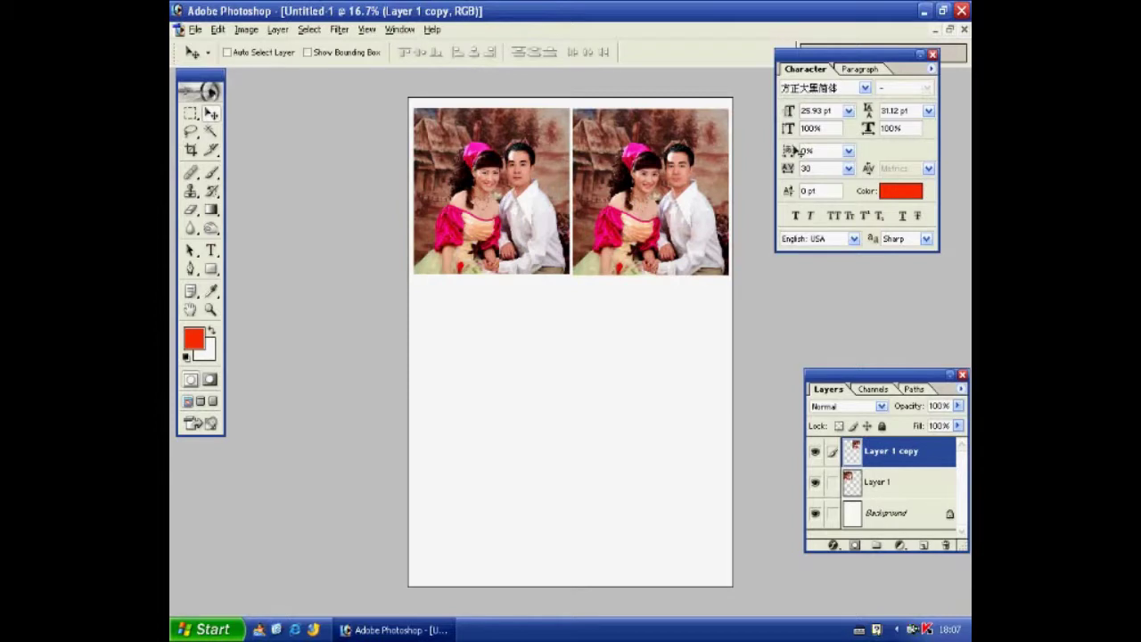
Open the page's print preview, proceed to printing and choose the EPSON Stylus Photo R230 Series printer
left_click(195, 30)
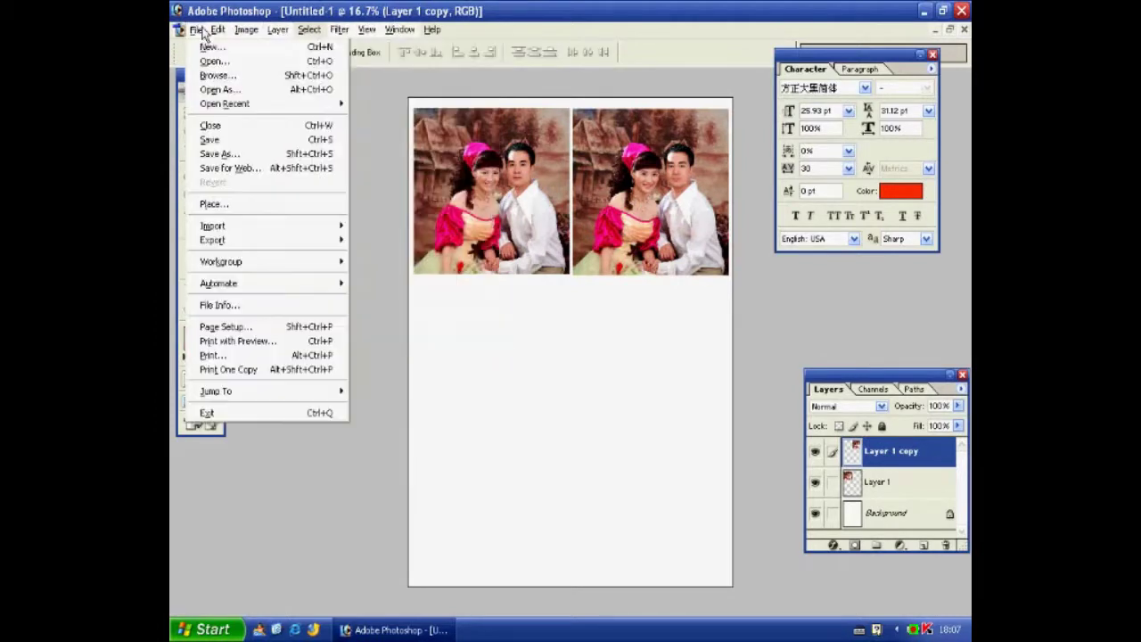
left_click(289, 341)
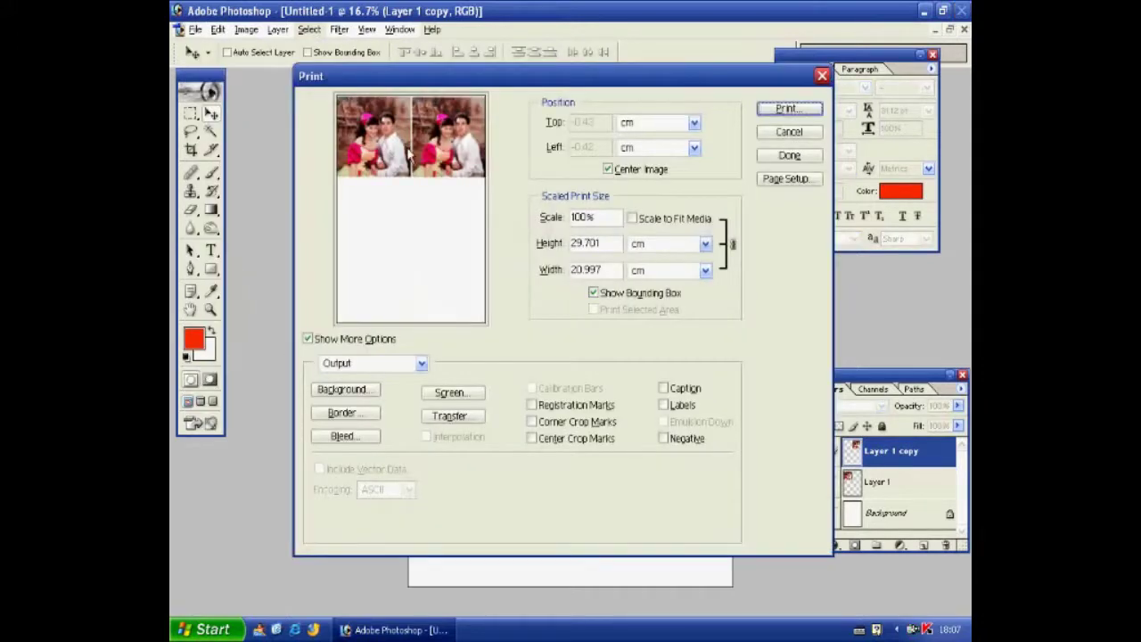
left_click(785, 109)
left_click(536, 252)
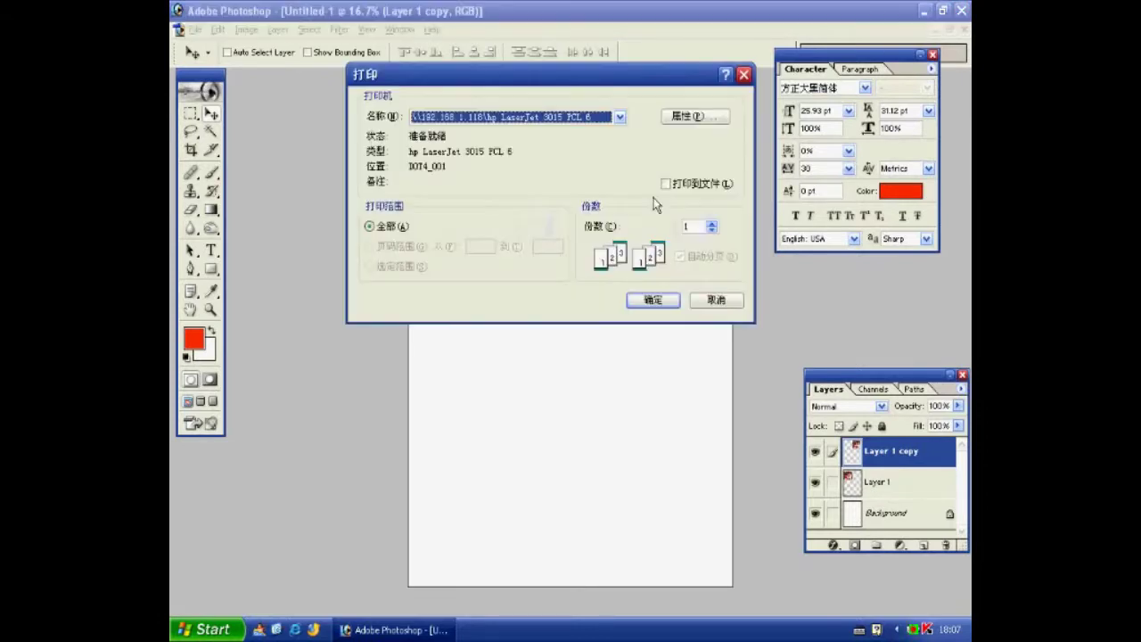
left_click(617, 124)
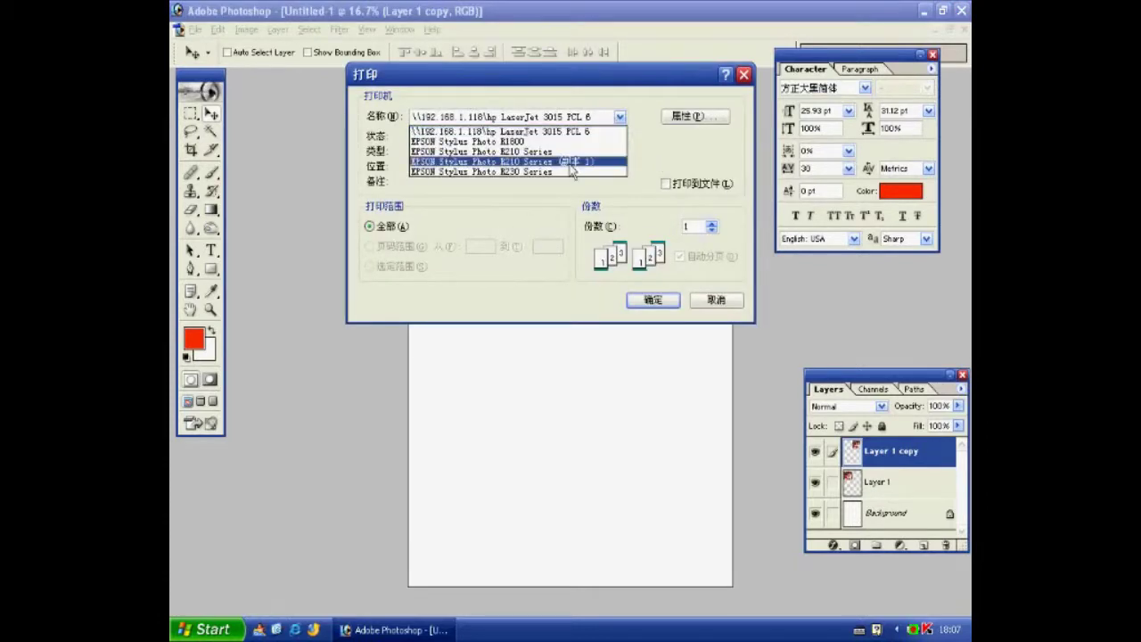
left_click(570, 172)
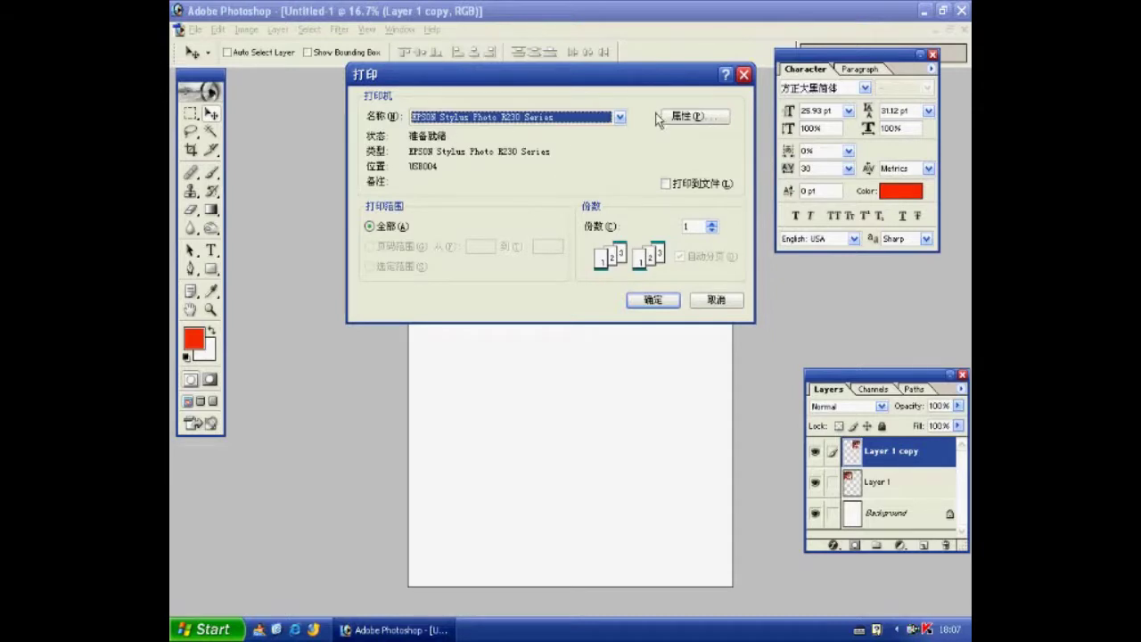
Set the printer's quality option to Best Photo and its paper type to Epson Photo Quality Ink Jet
left_click(693, 119)
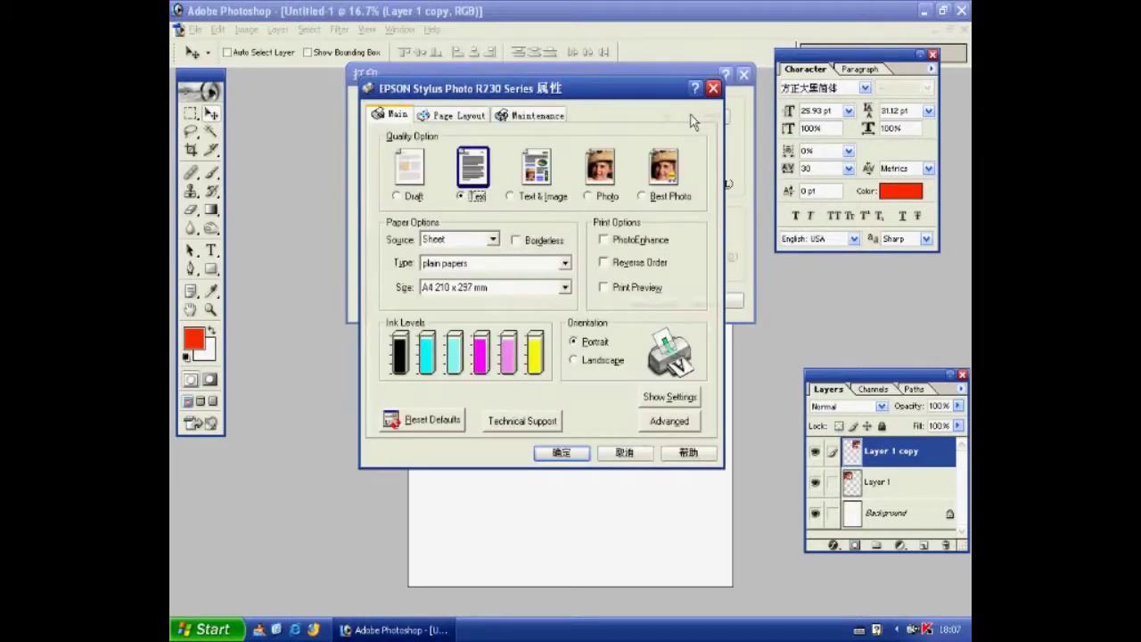
left_click(643, 199)
left_click(505, 266)
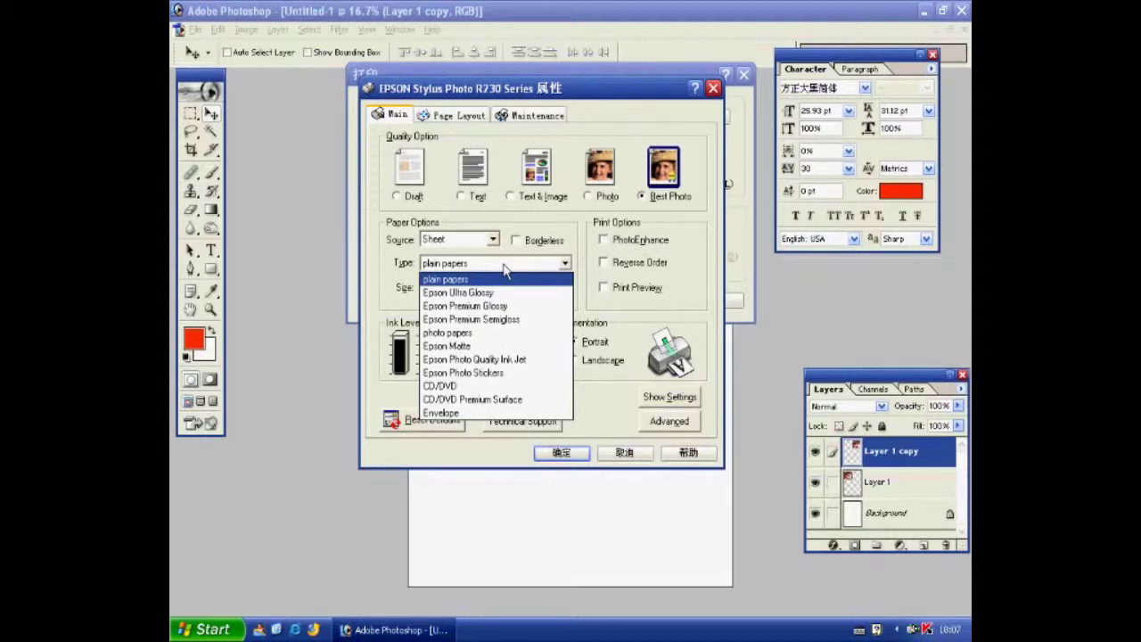
left_click(497, 360)
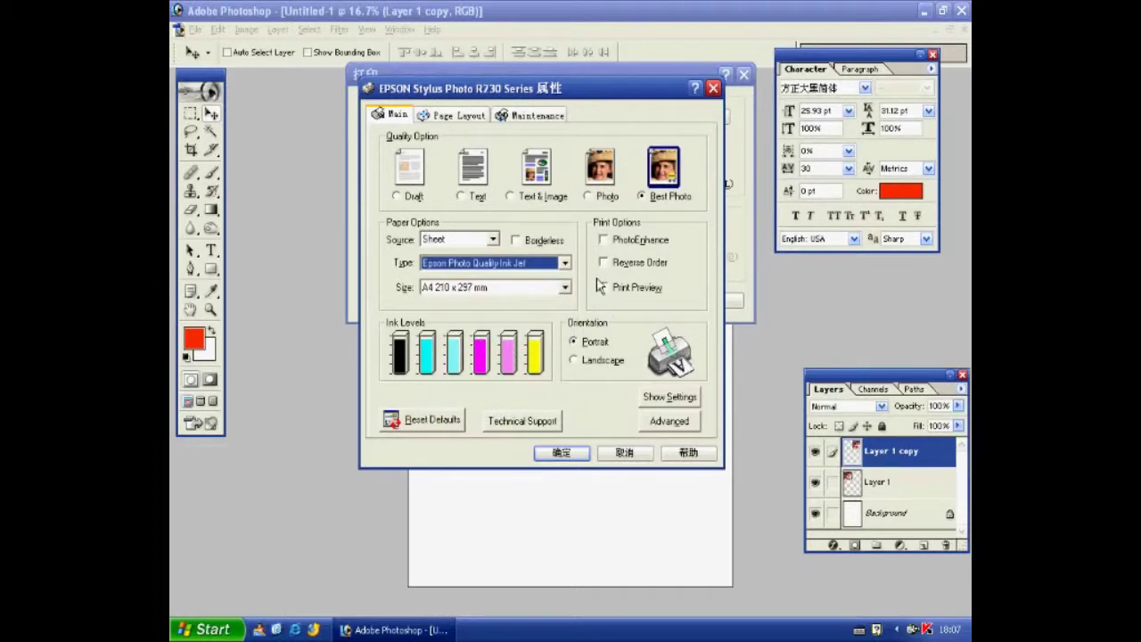
Turn off High Speed and enable Mirror Image in the printer properties, and print the page
left_click(670, 421)
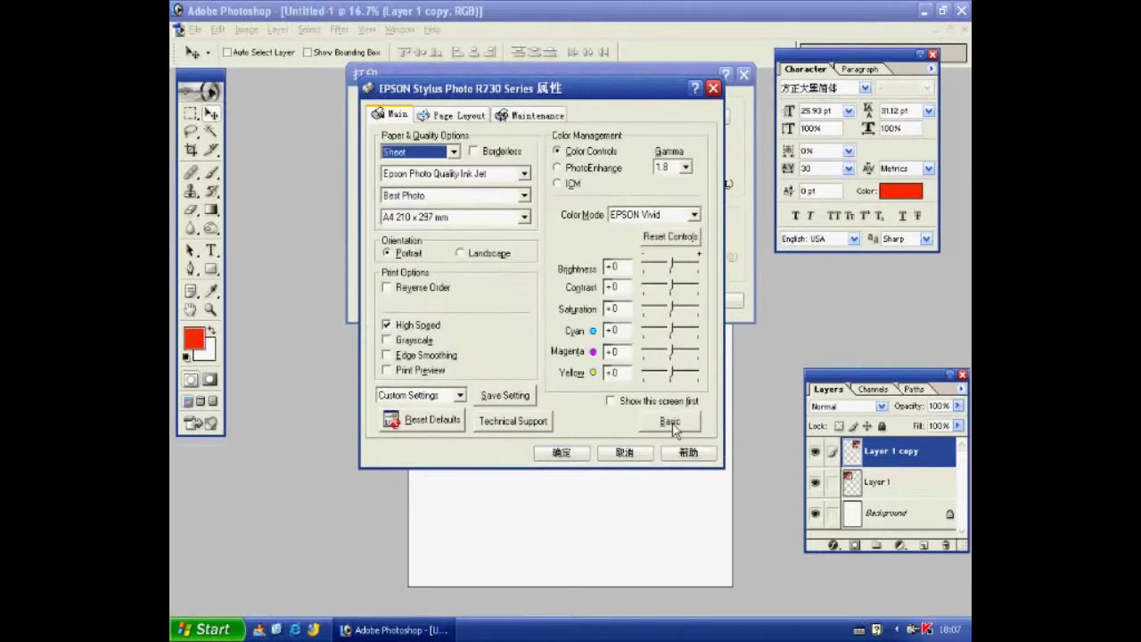
left_click(387, 327)
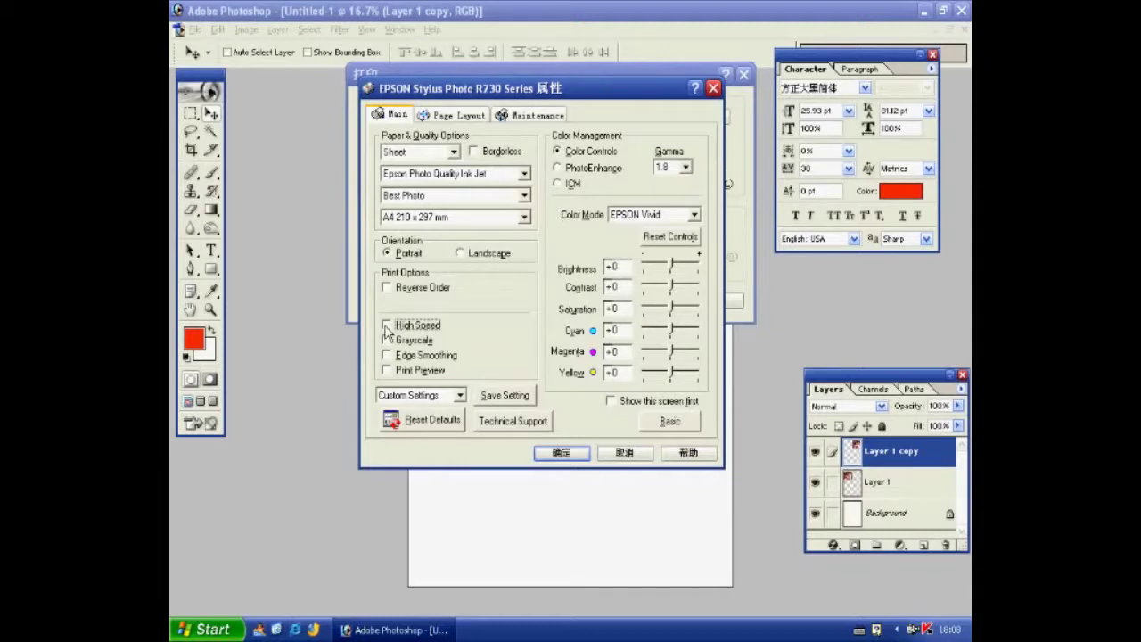
left_click(443, 117)
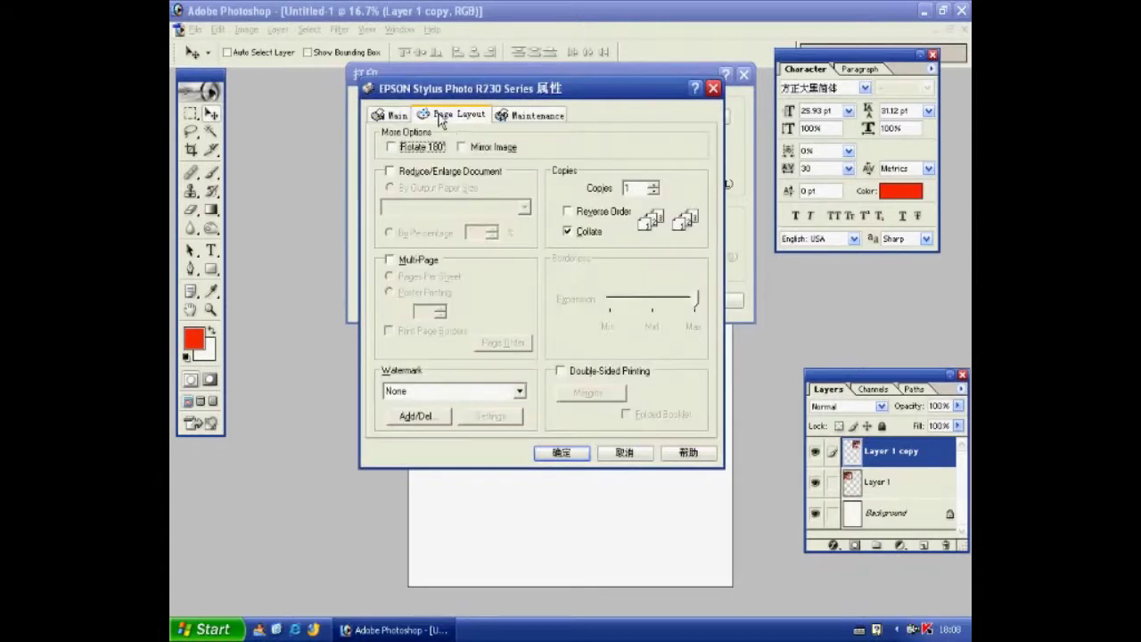
left_click(463, 147)
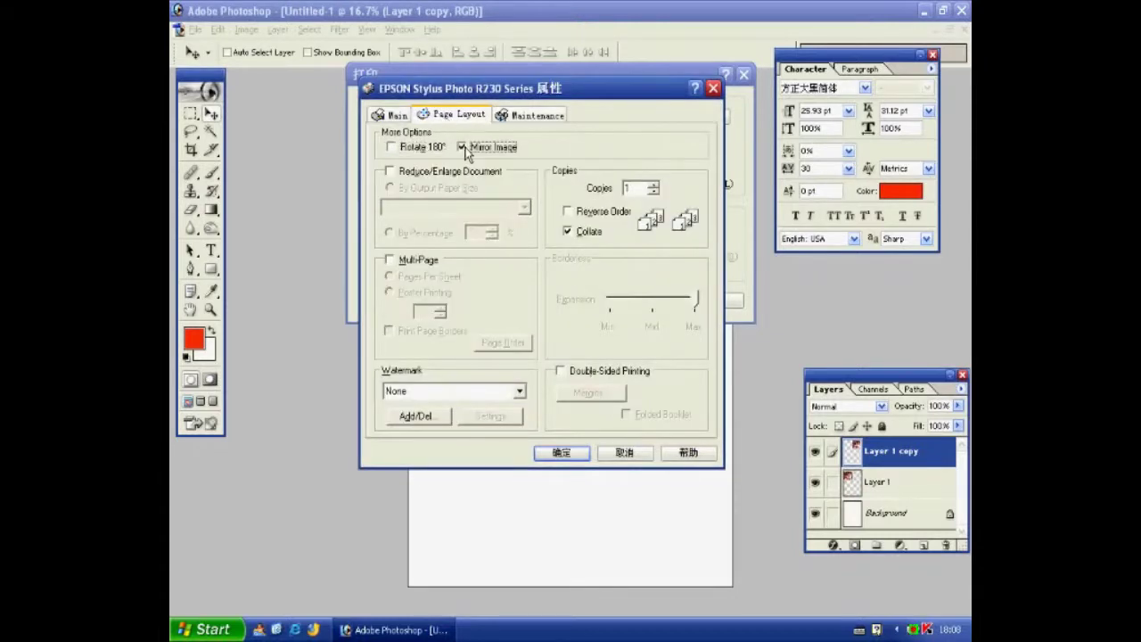
left_click(562, 453)
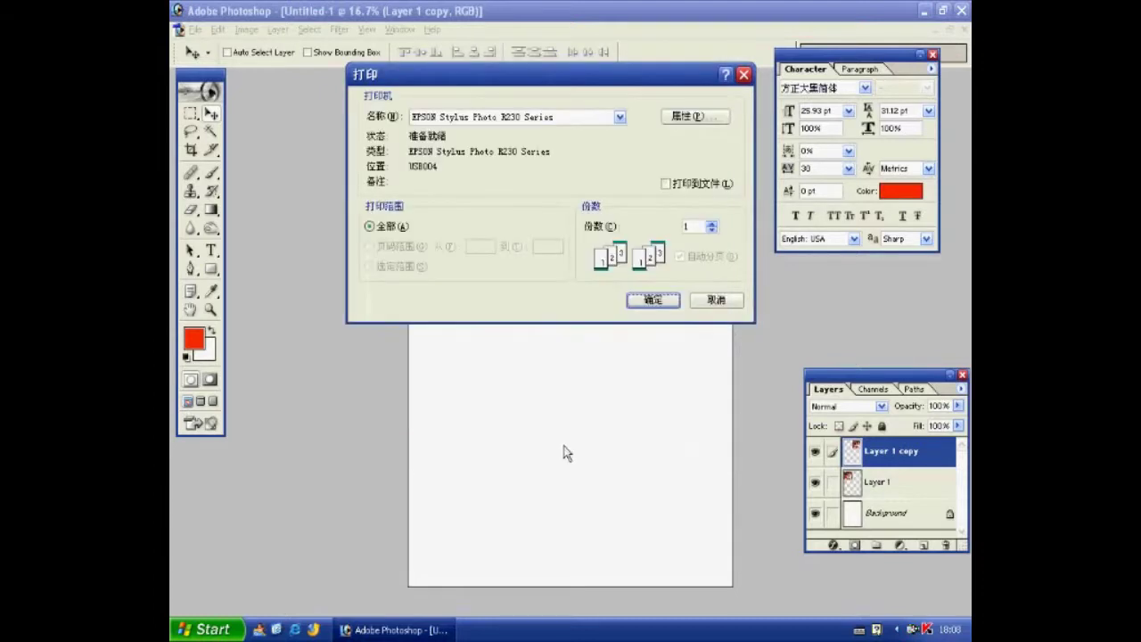
left_click(652, 300)
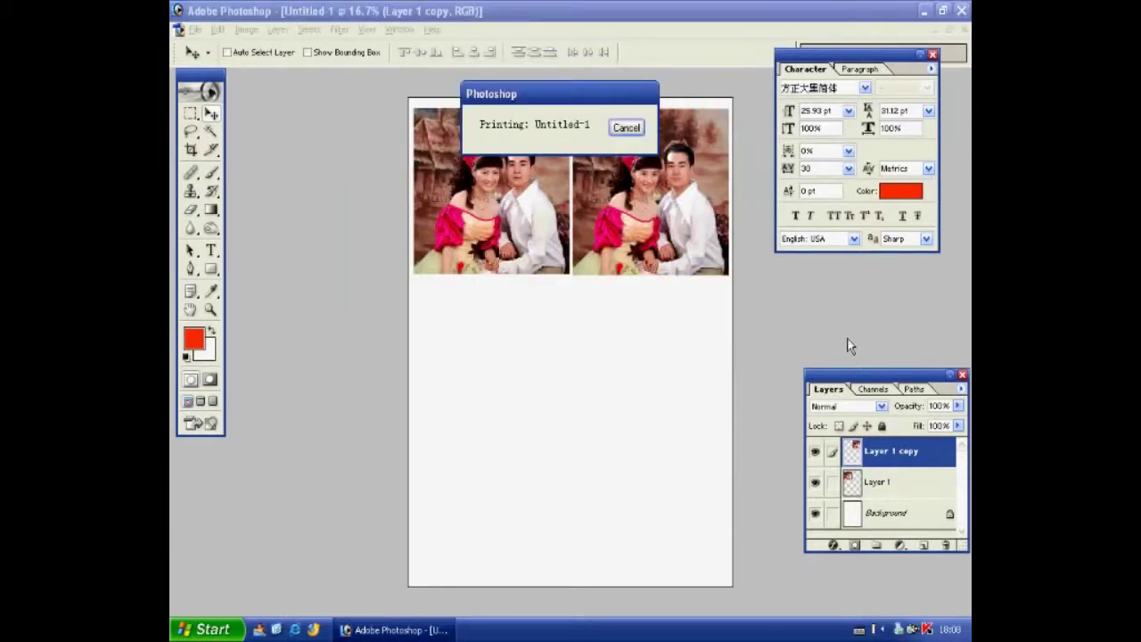